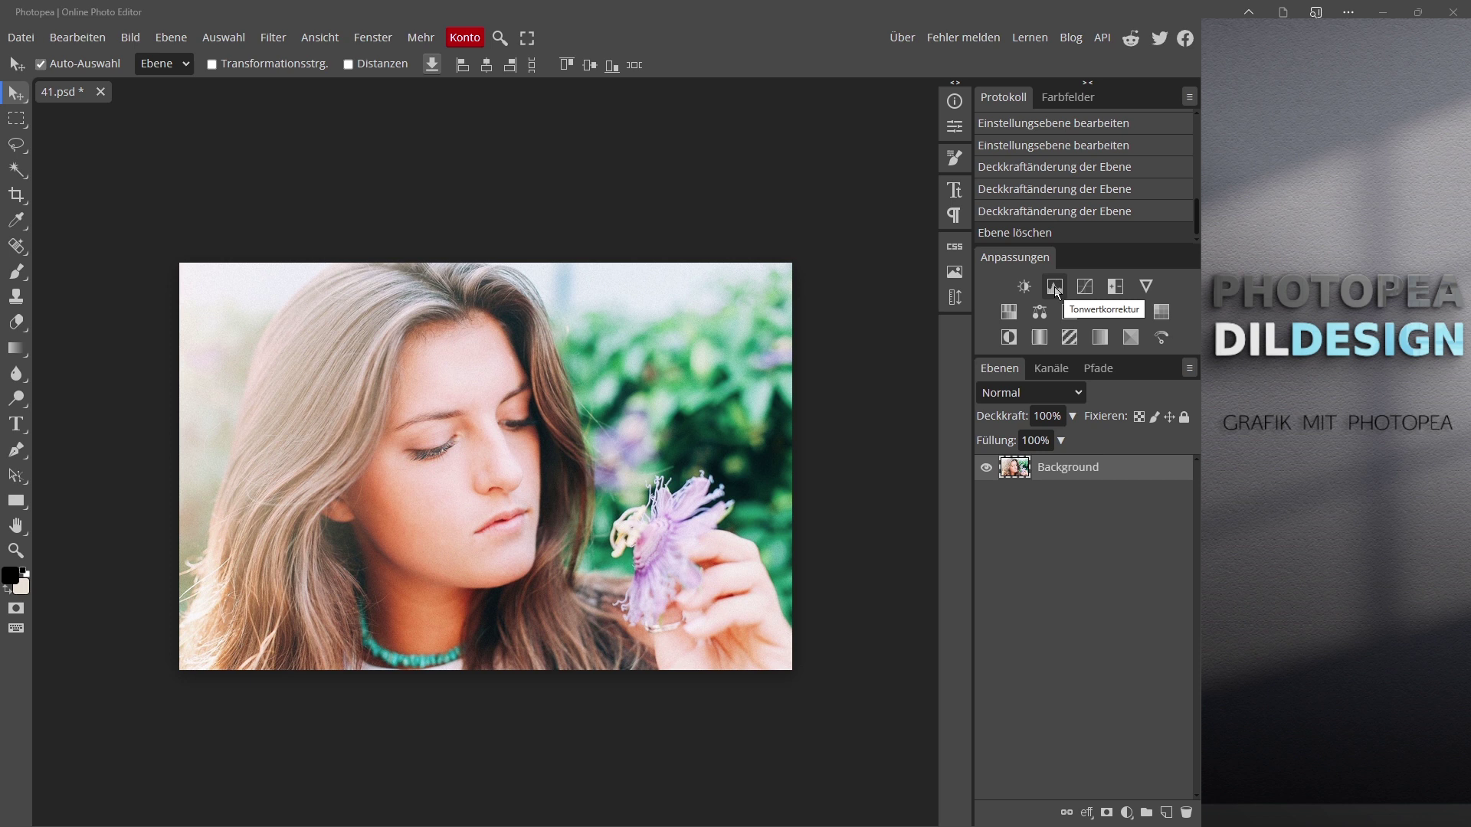
- Add a Levels (Tonwertkorrektur) adjustment layer above the Background layer
left_click(1054, 286)
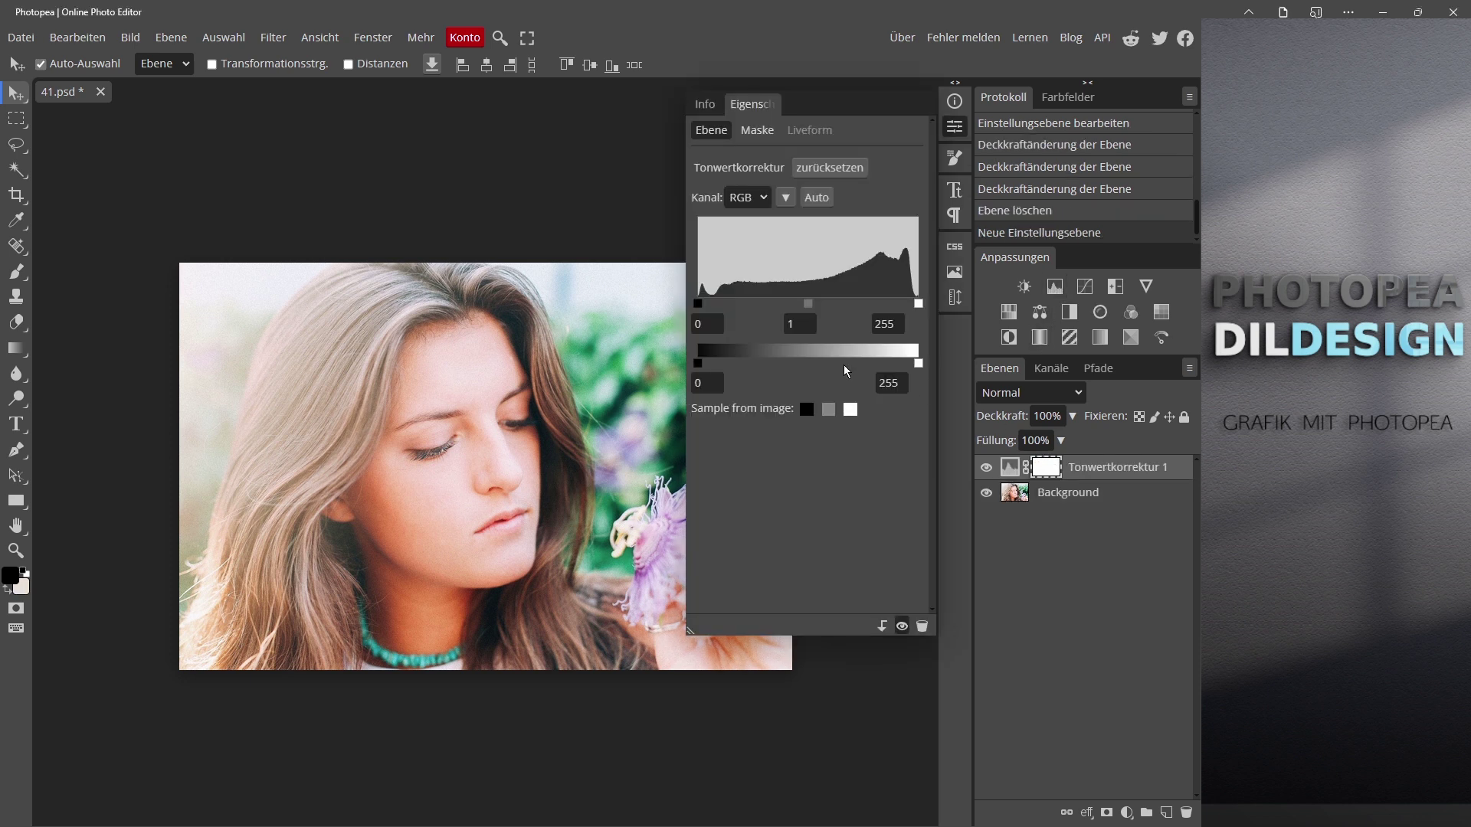
- Try darkening the whole photo with a Levels midtone of 0.67 and a black input of 16, and reset the adjustment
left_click_drag(809, 303, 829, 306)
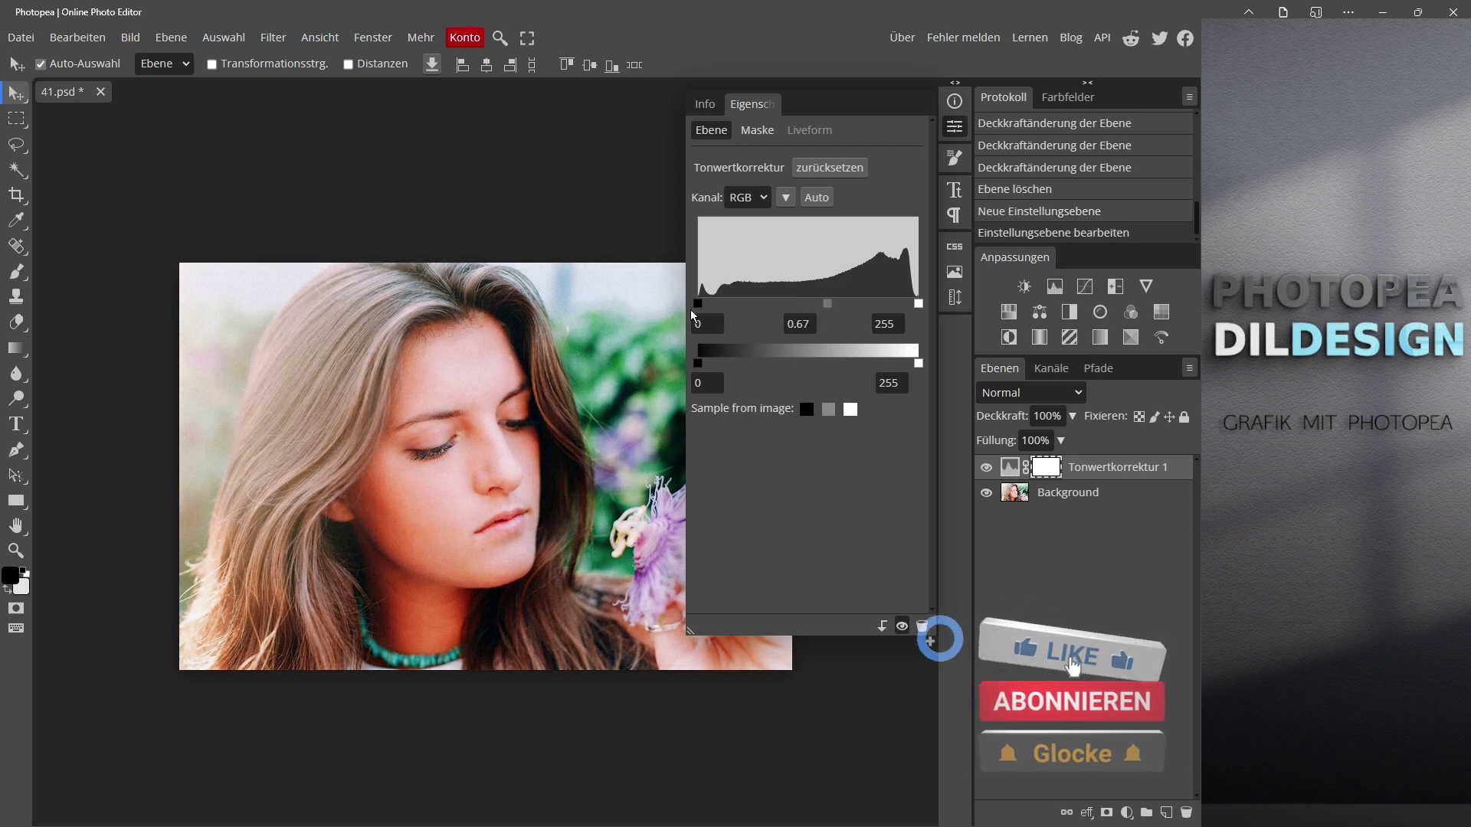
left_click_drag(698, 304, 713, 305)
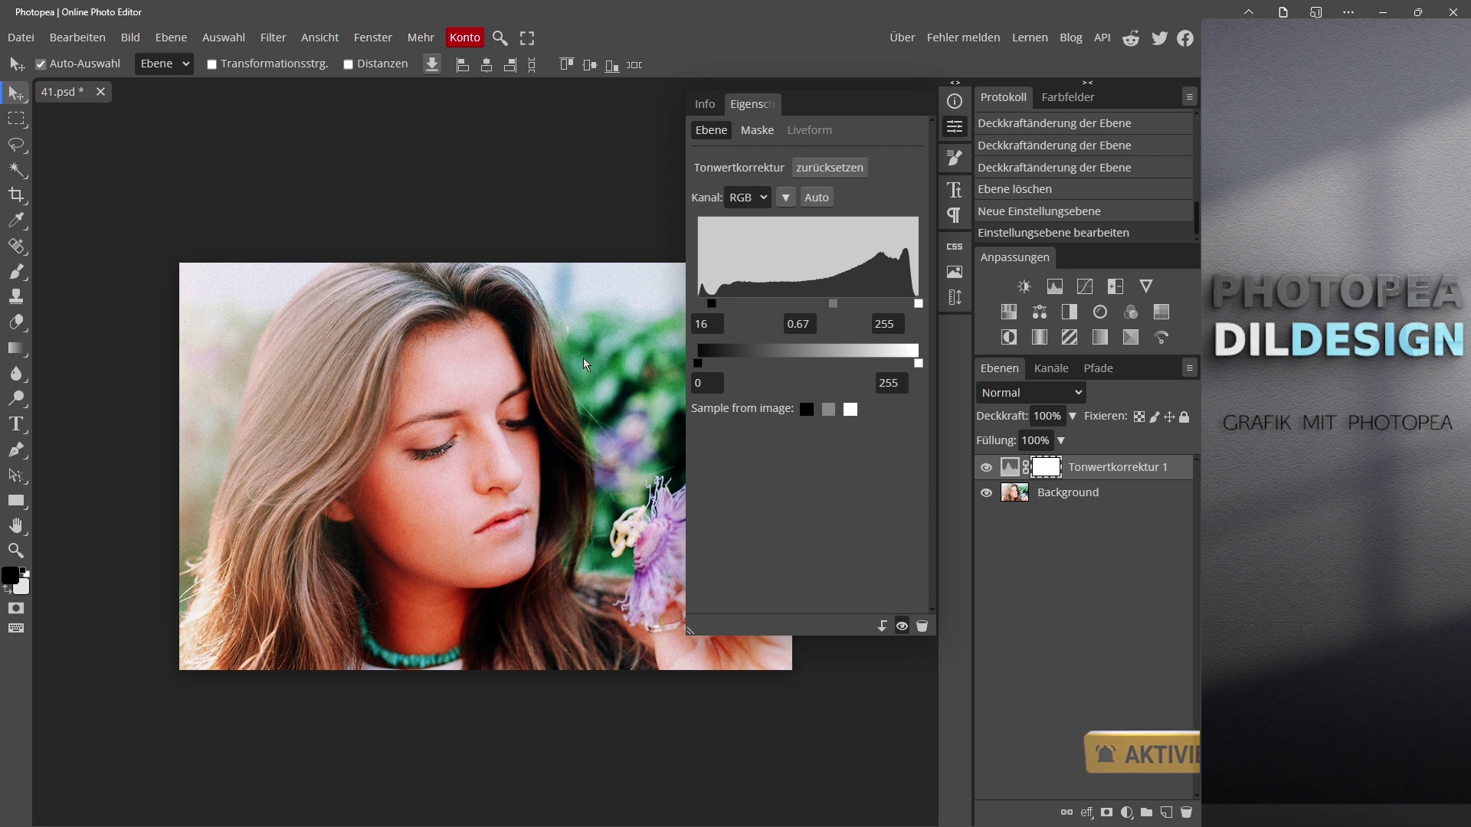
scroll(680, 365, "right", 3)
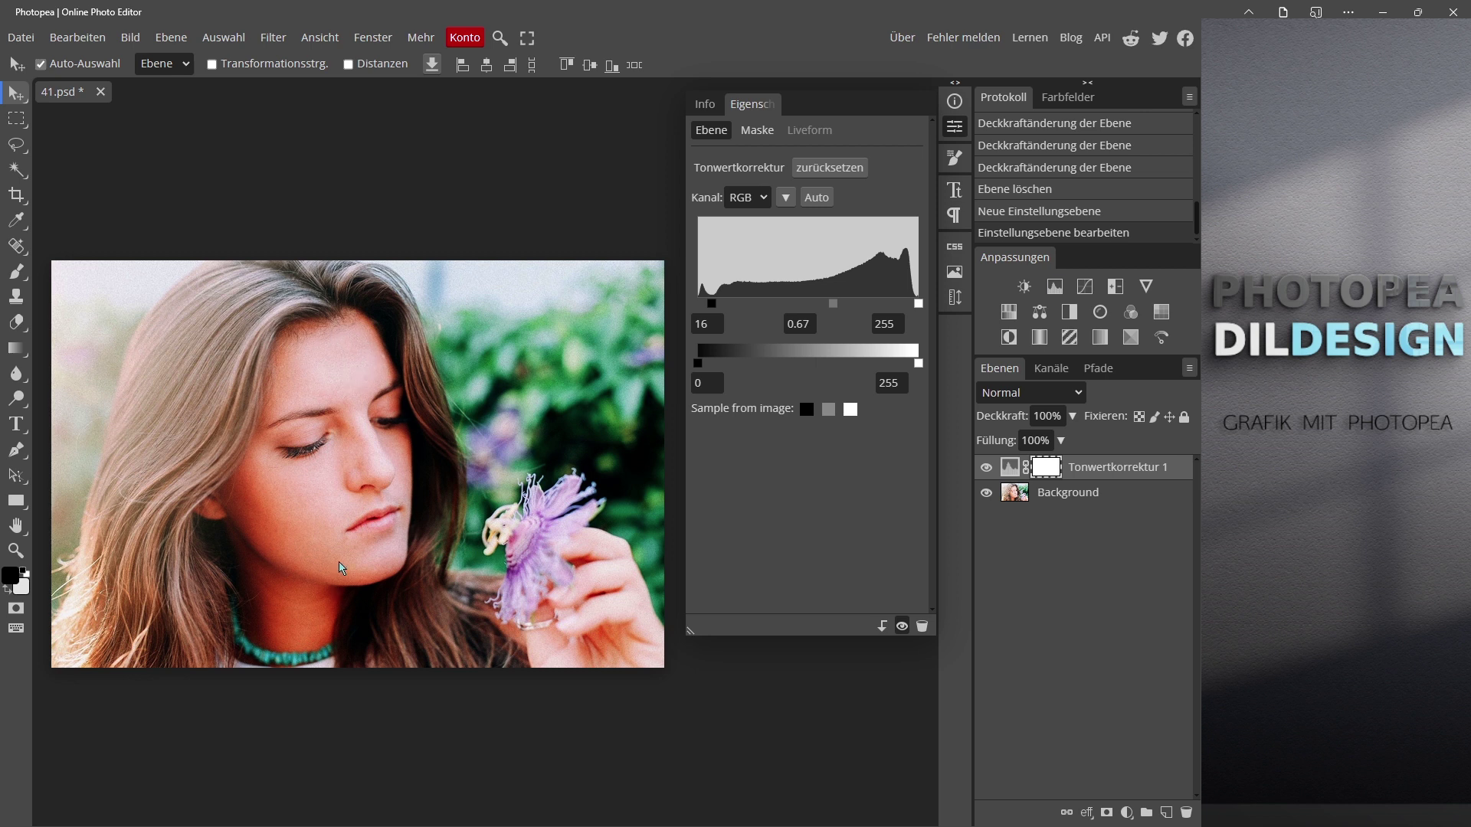
left_click_drag(721, 307, 681, 307)
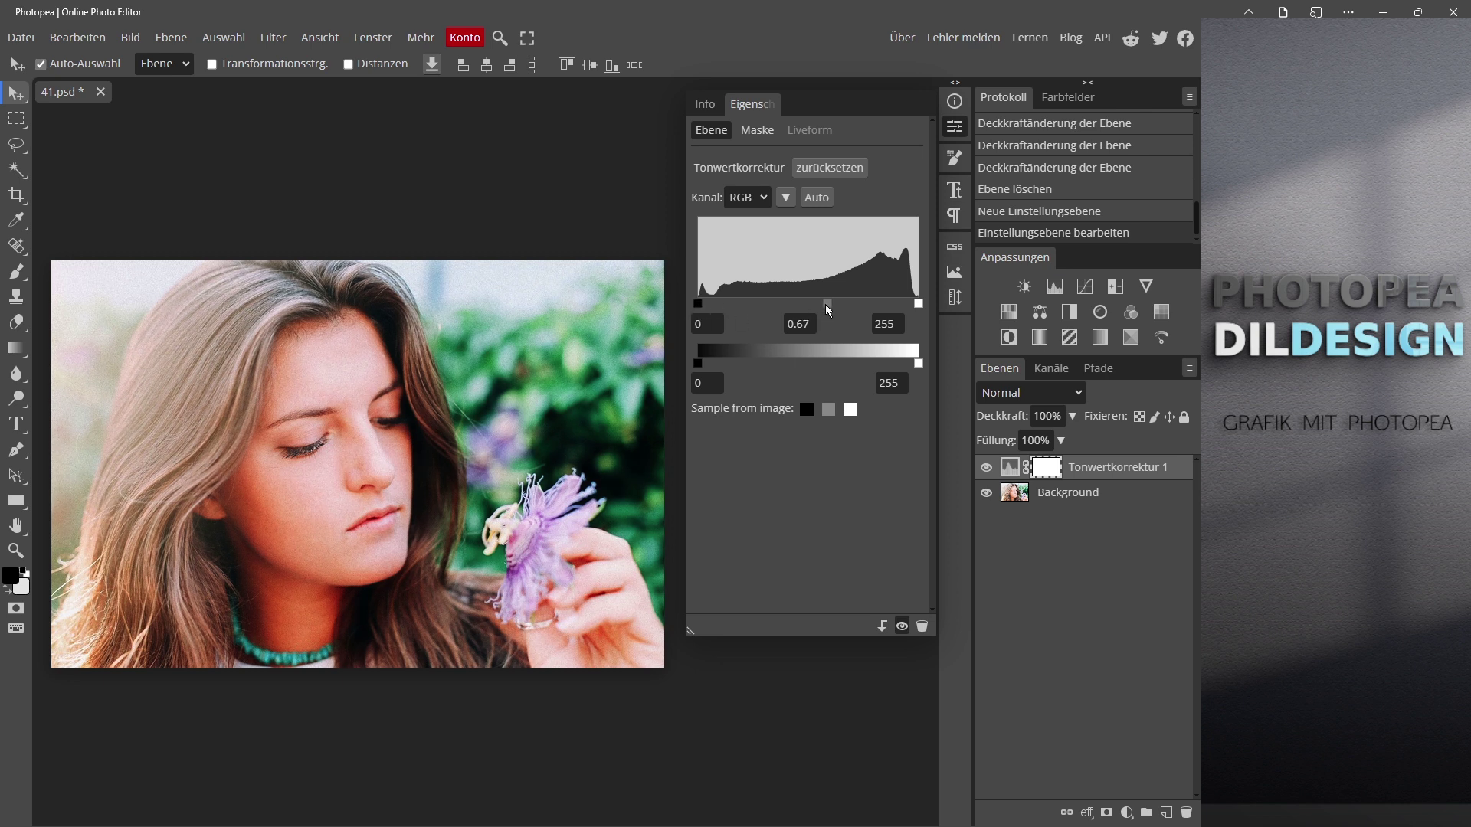
left_click_drag(825, 305, 815, 303)
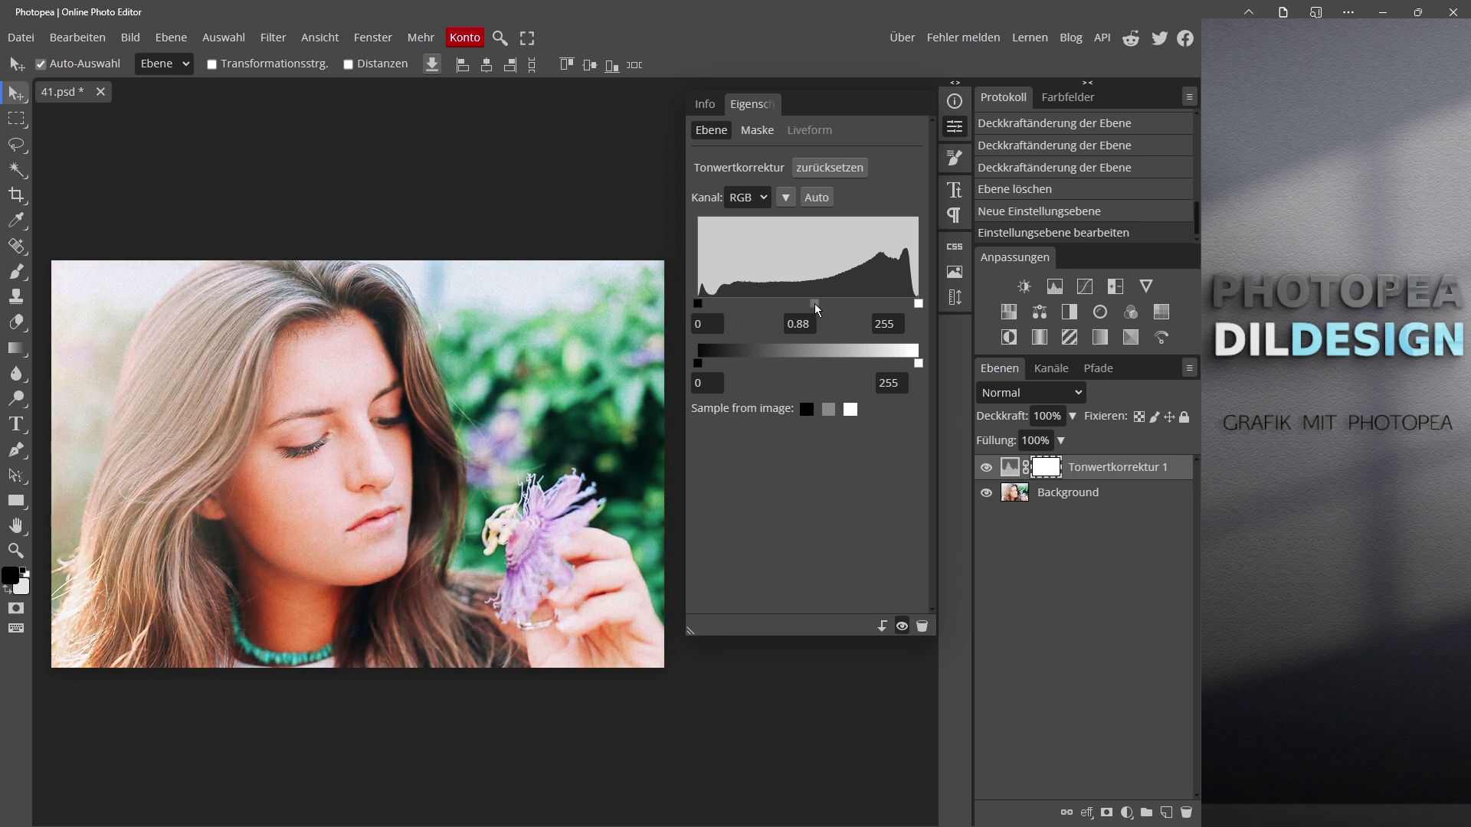
left_click(828, 169)
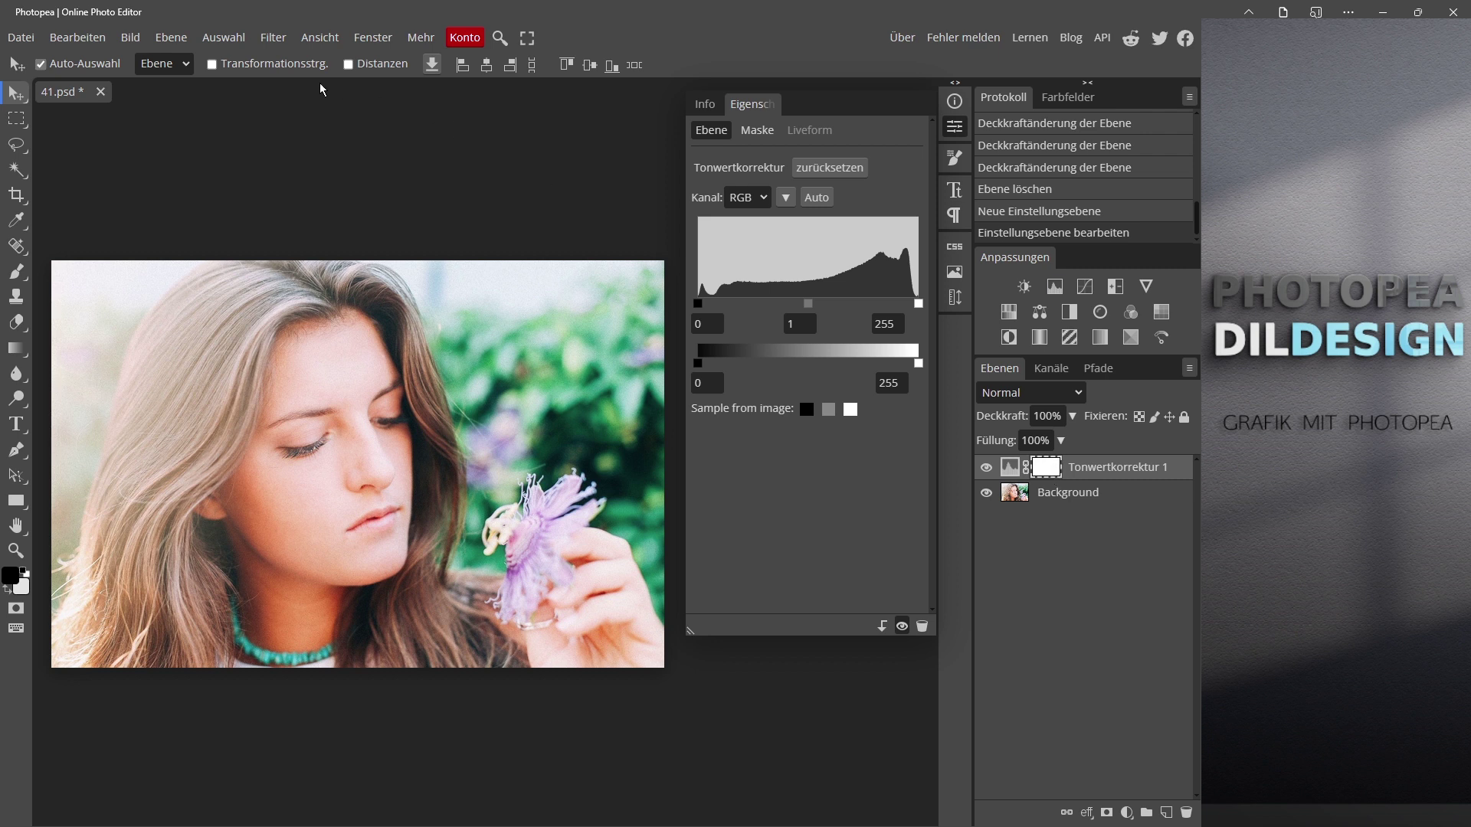
- Apply the Background layer's RGB image to the Levels layer's mask using the Multiplizieren blend mode
left_click(130, 38)
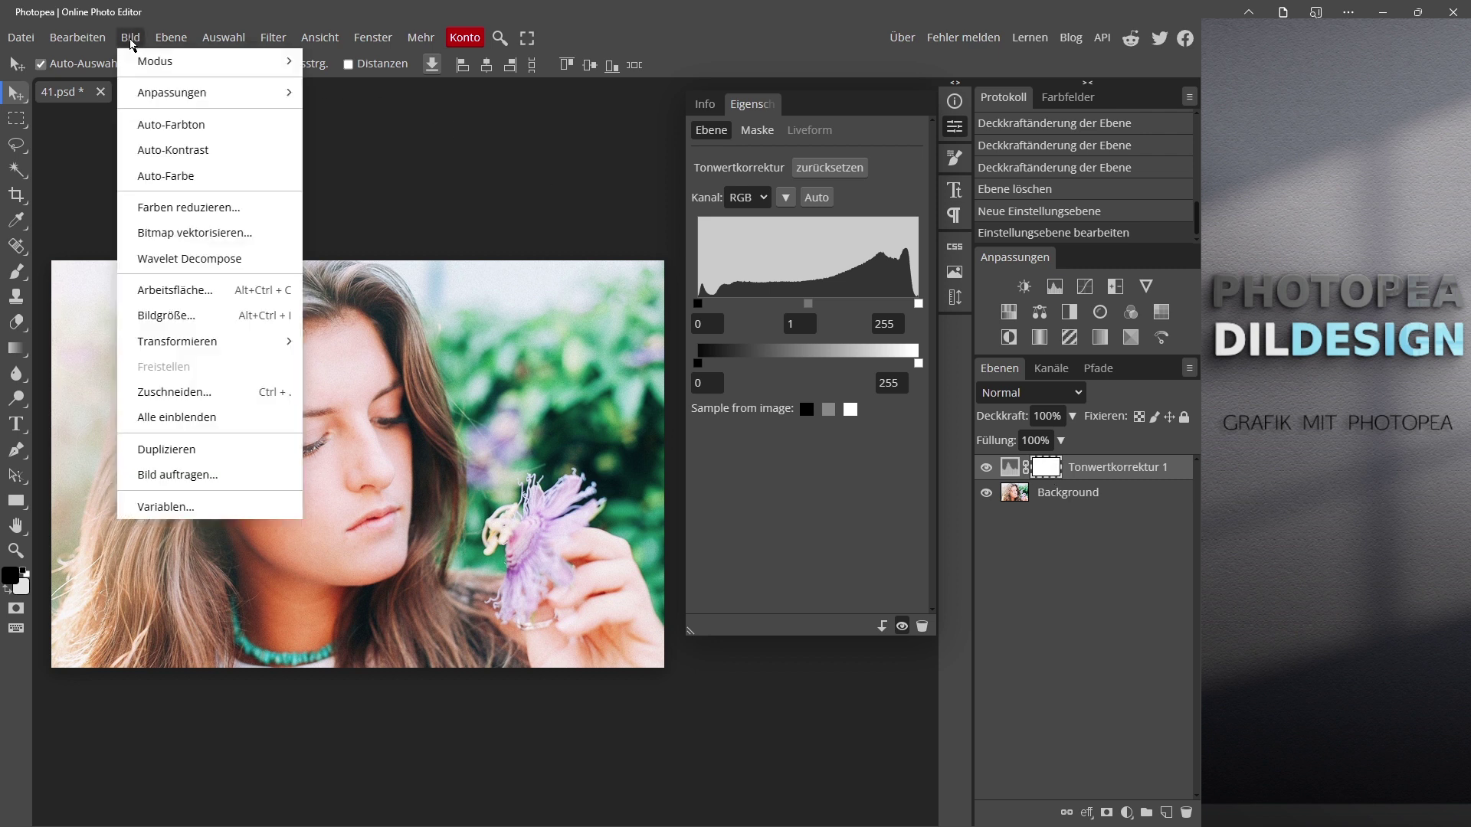
left_click(181, 476)
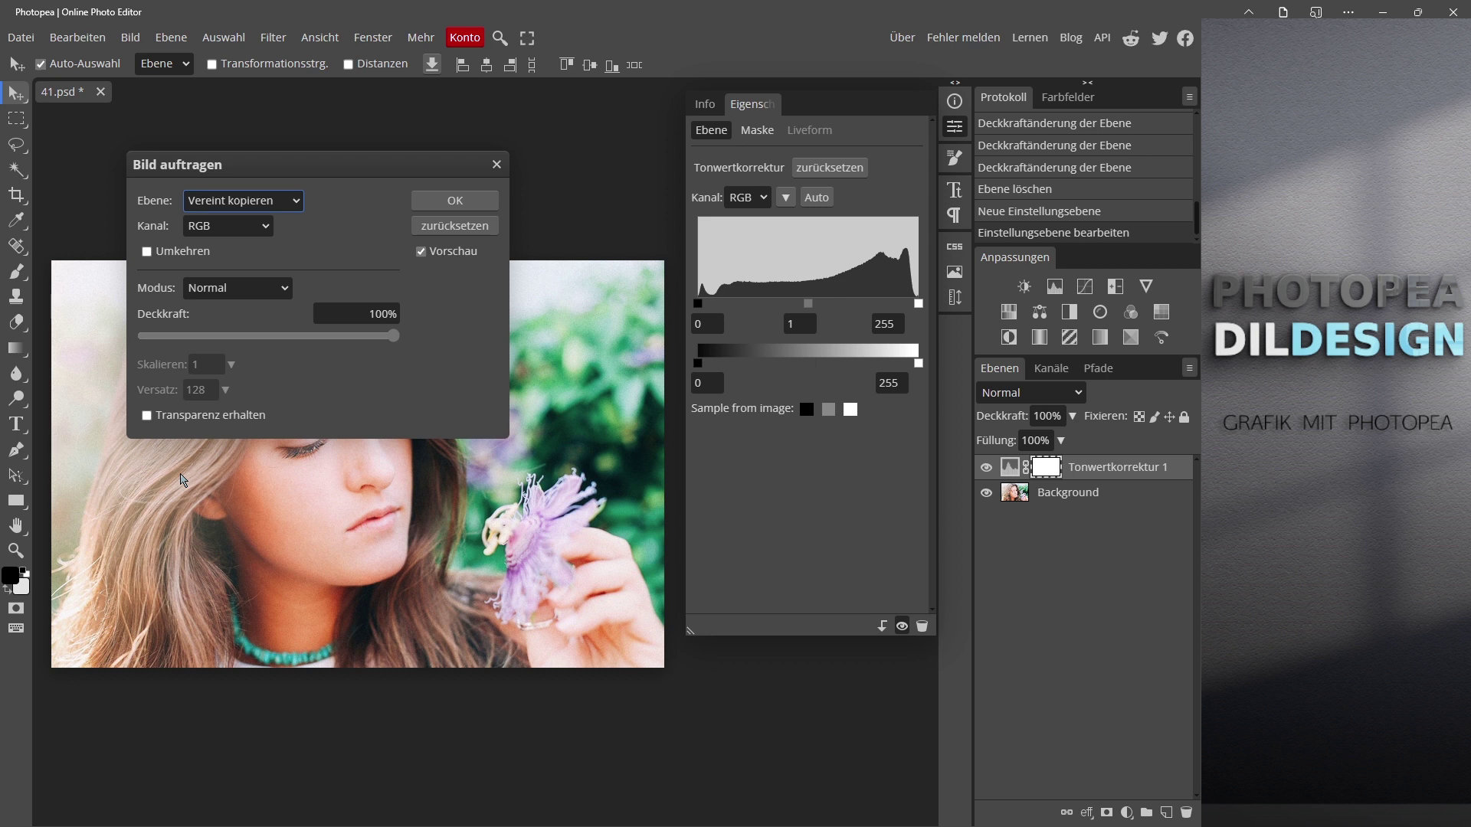
left_click(288, 202)
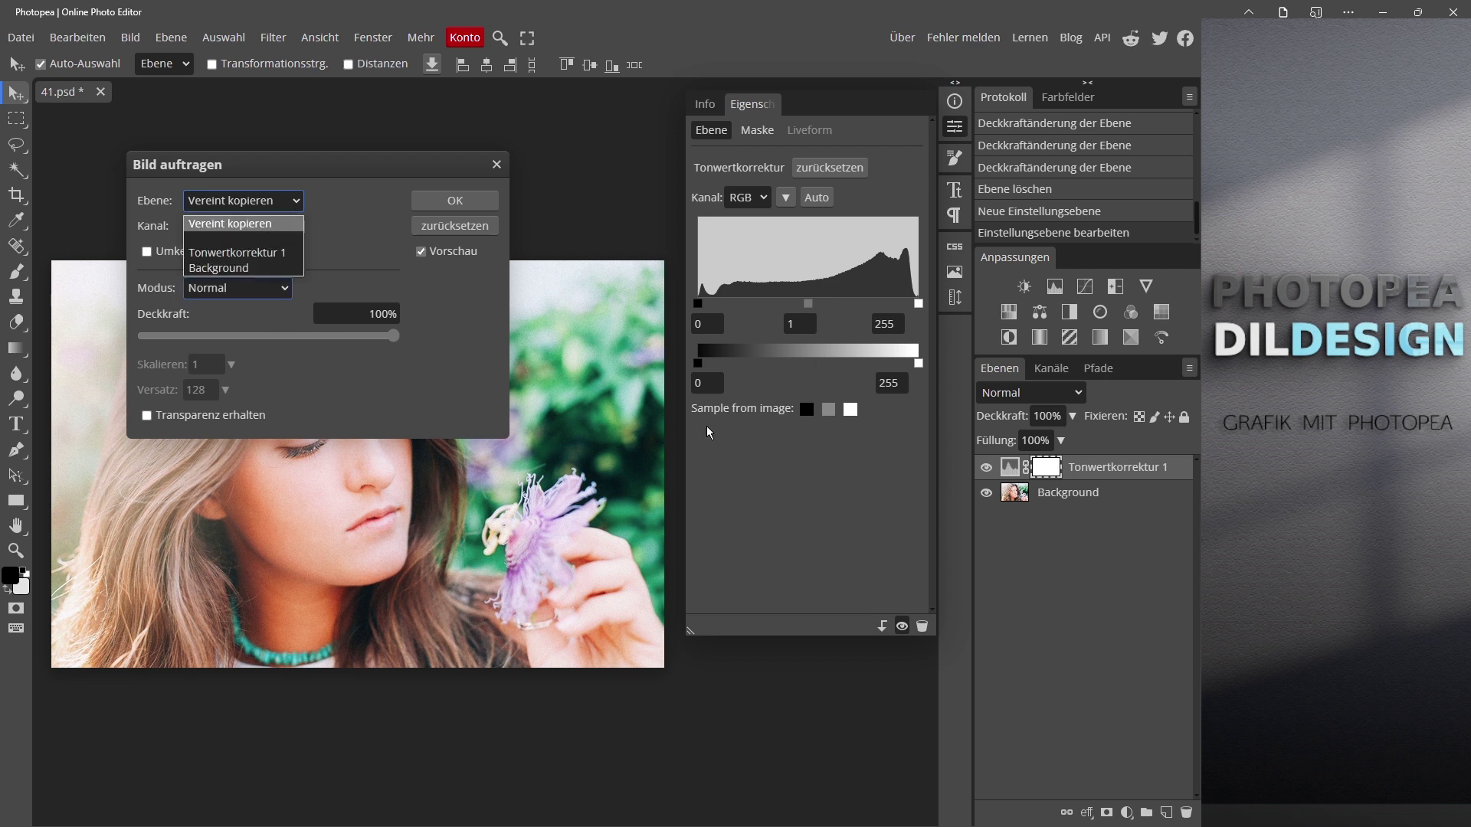
key("Down")
key("Down")
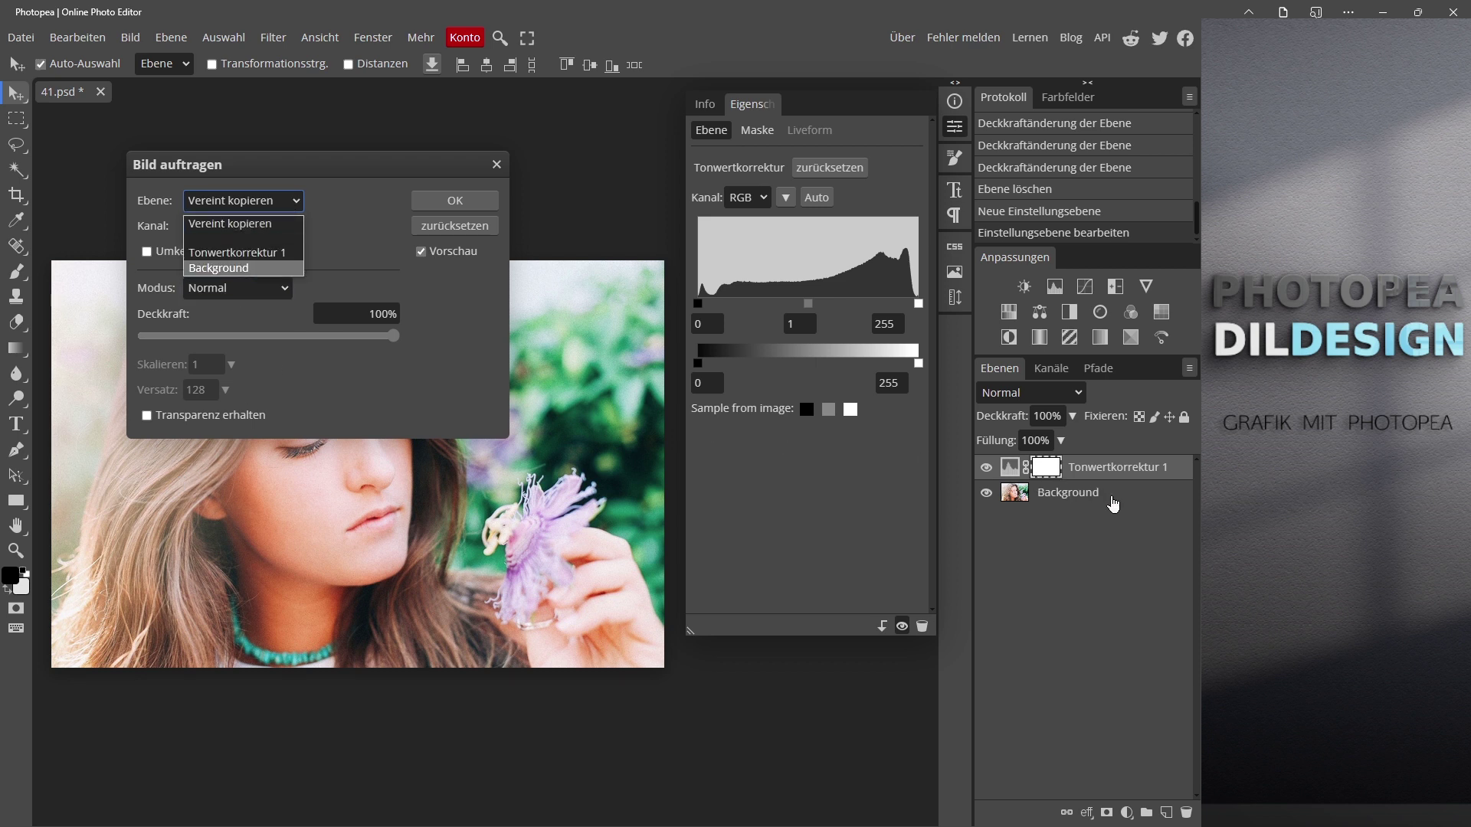
left_click(238, 270)
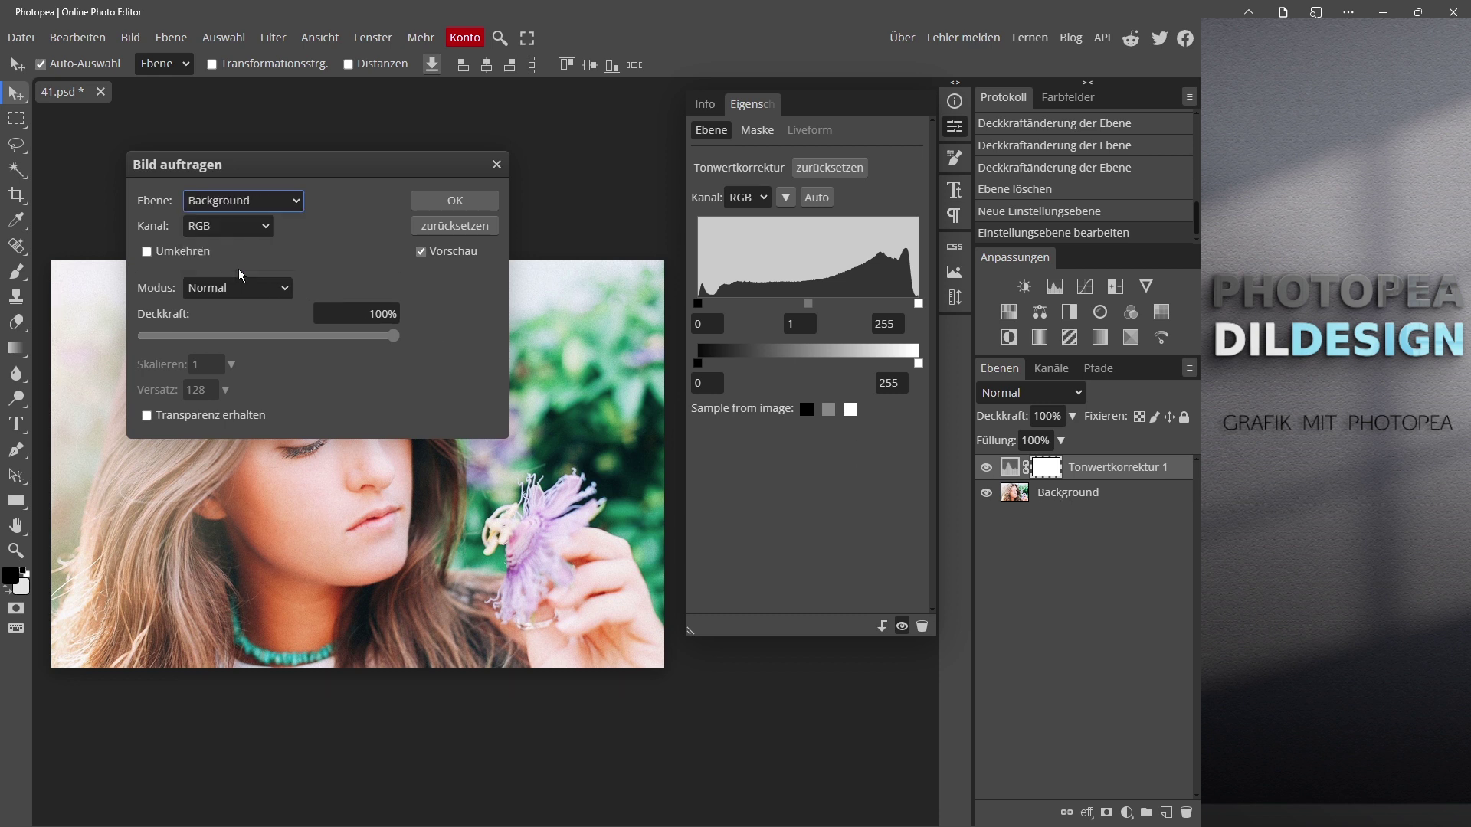
left_click(272, 288)
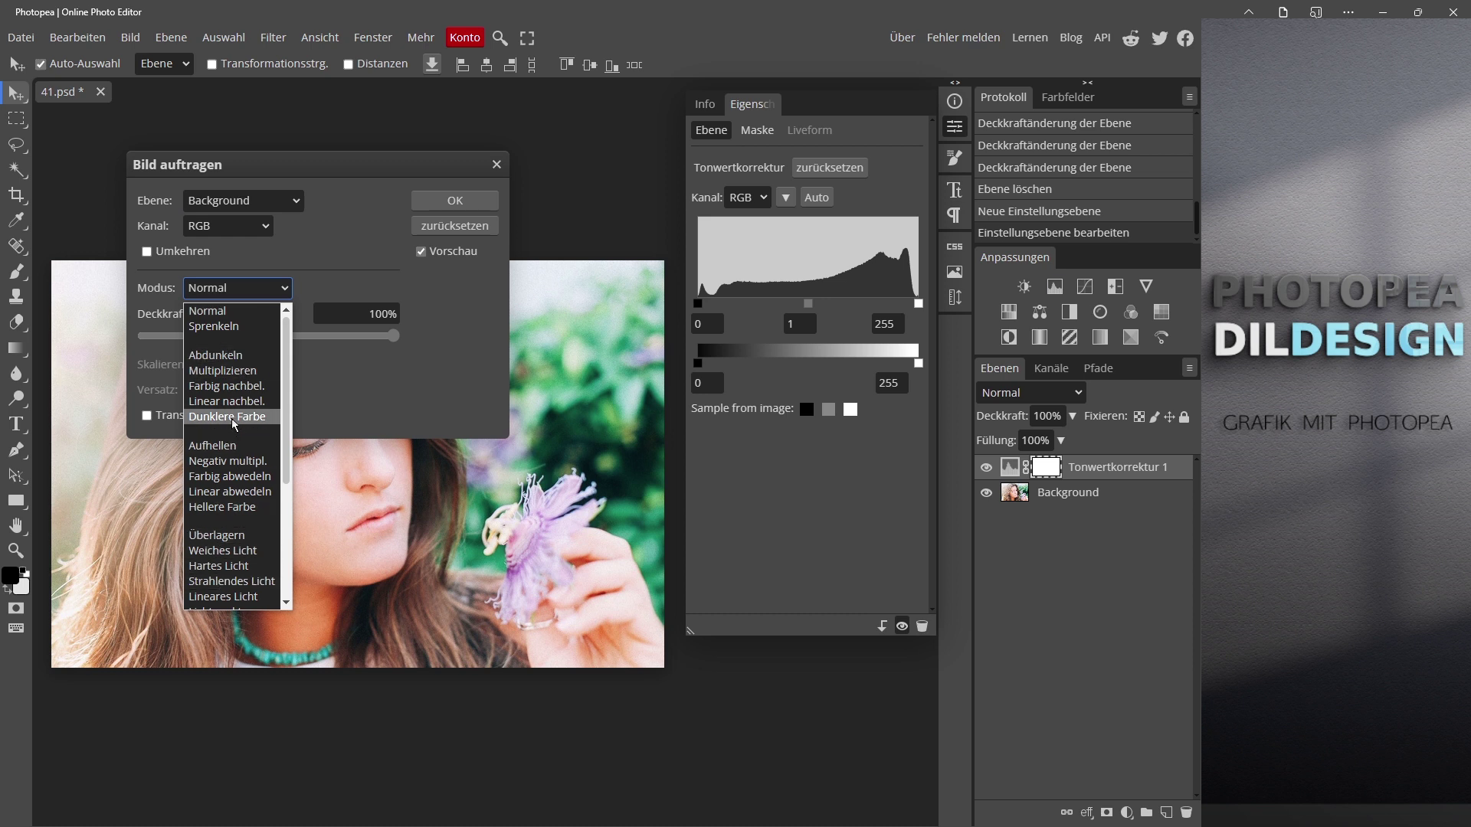
left_click(237, 370)
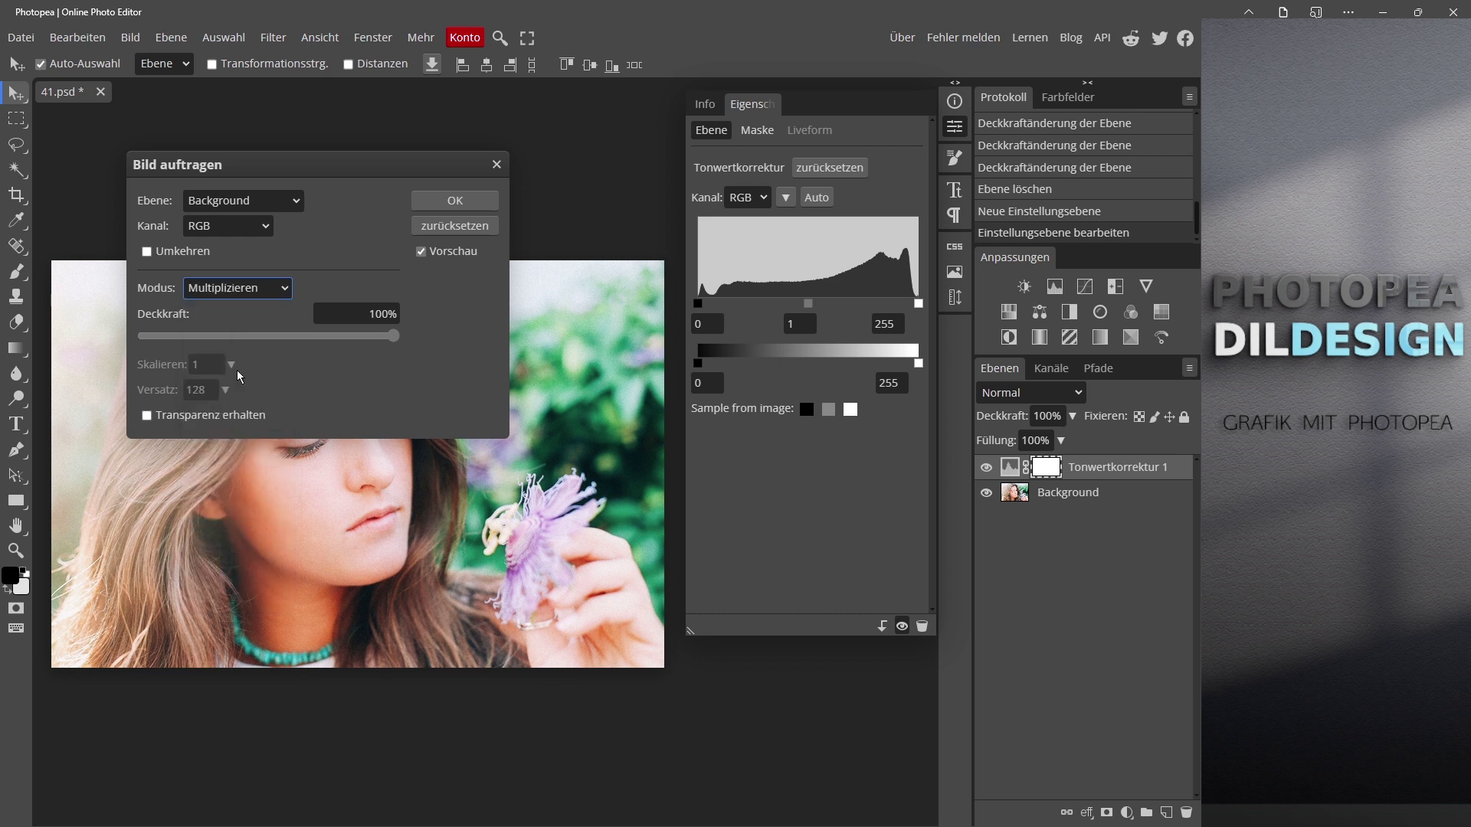
left_click(453, 200)
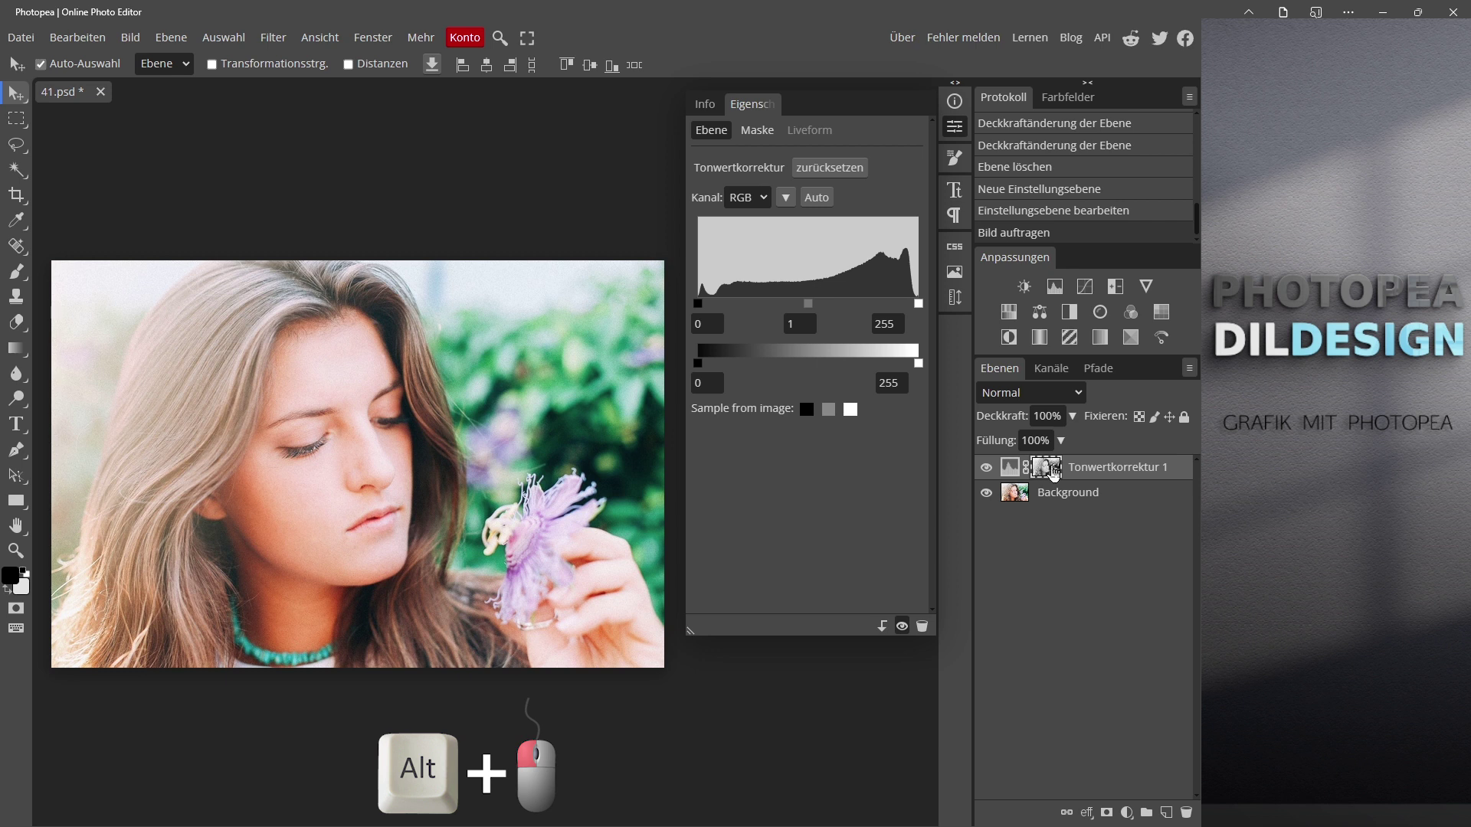
- View the Levels layer's mask on its own and return to the normal image view
left_click(1048, 474, "alt")
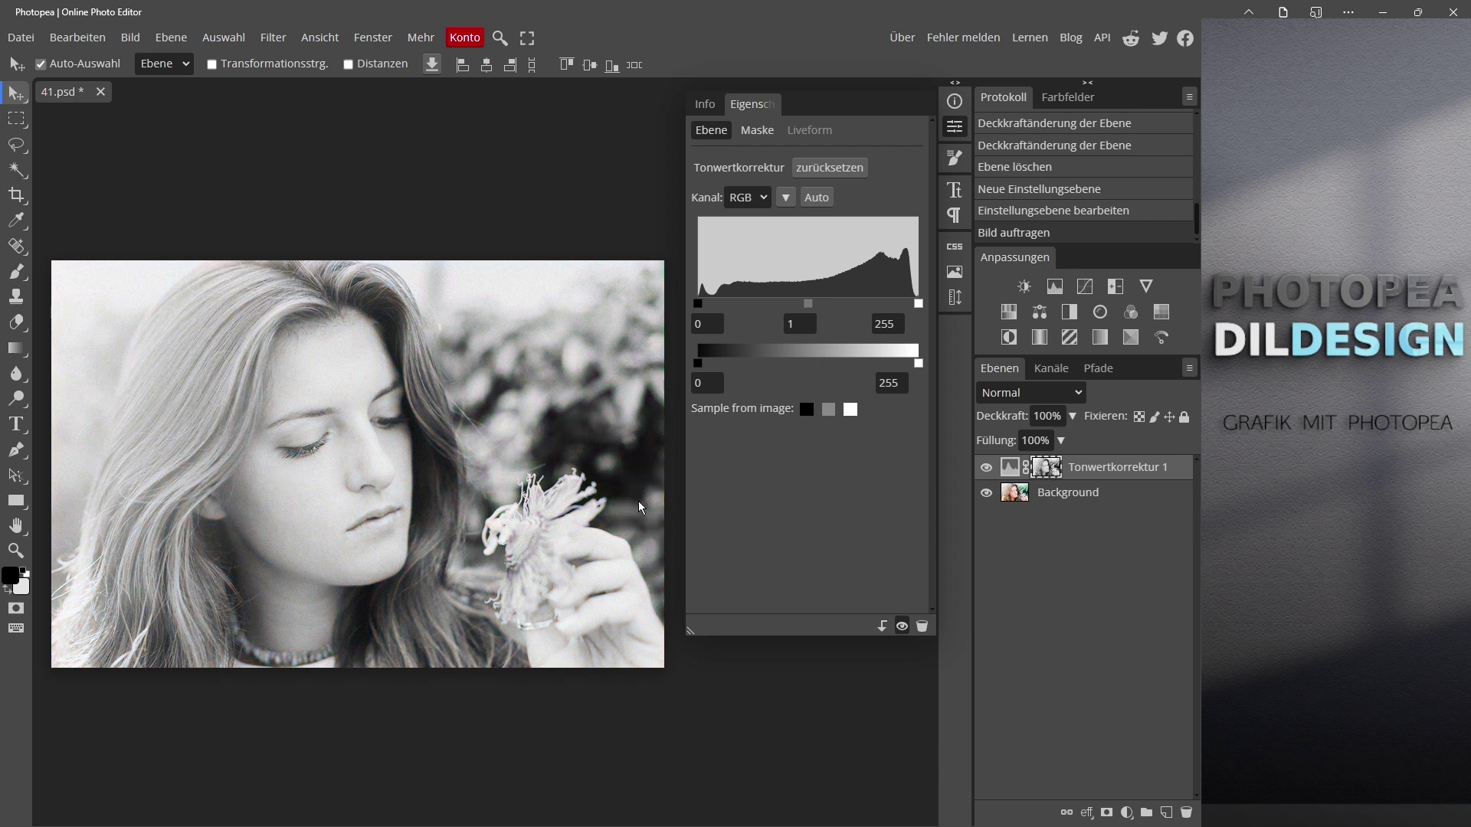
left_click(1053, 473, "alt")
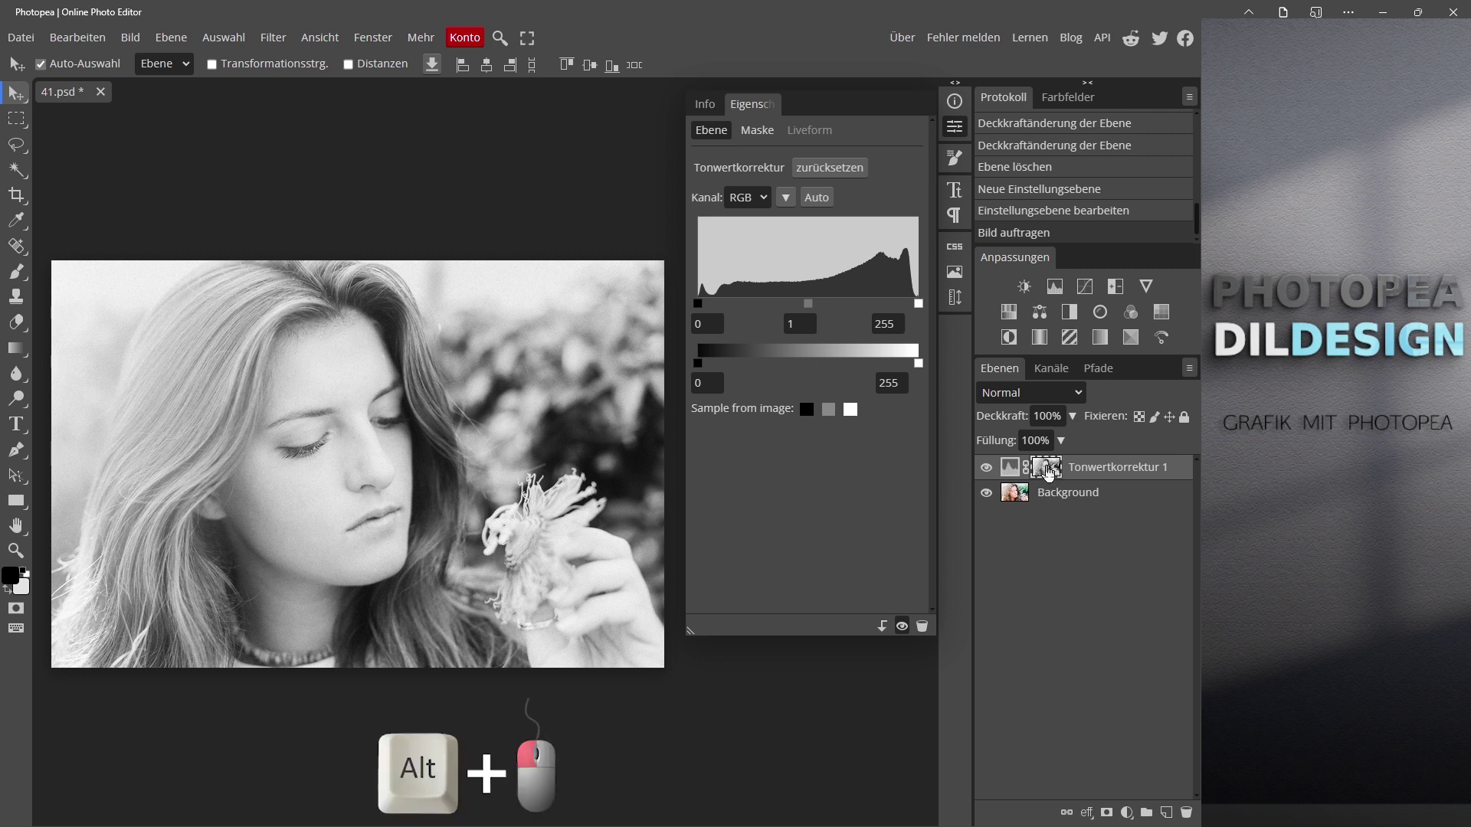
left_click(1049, 472, "alt")
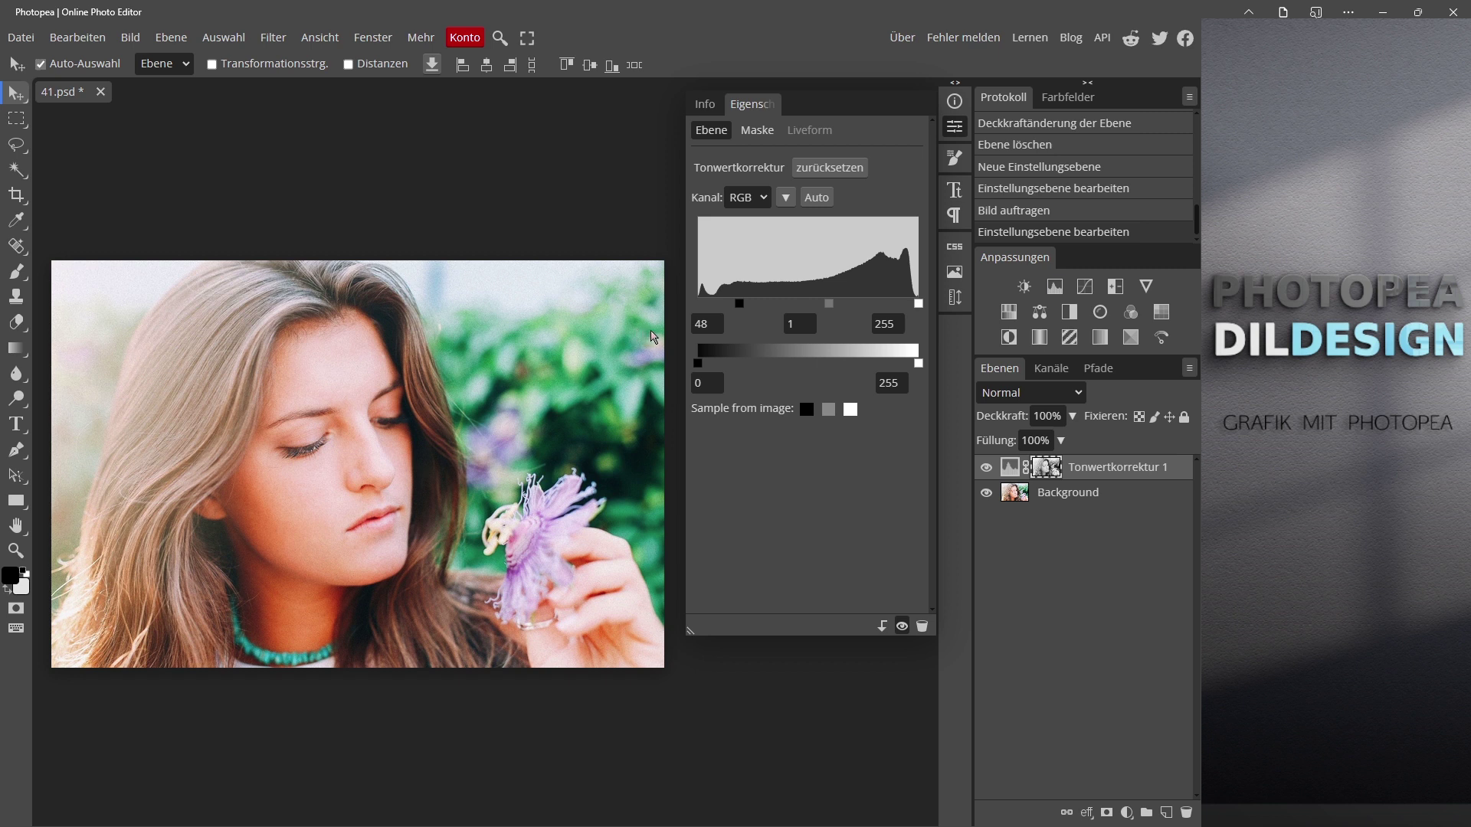
- Try strong darkening through the mask with black input levels of 162 and 212, and reset the Levels adjustment
left_click_drag(742, 302, 838, 302)
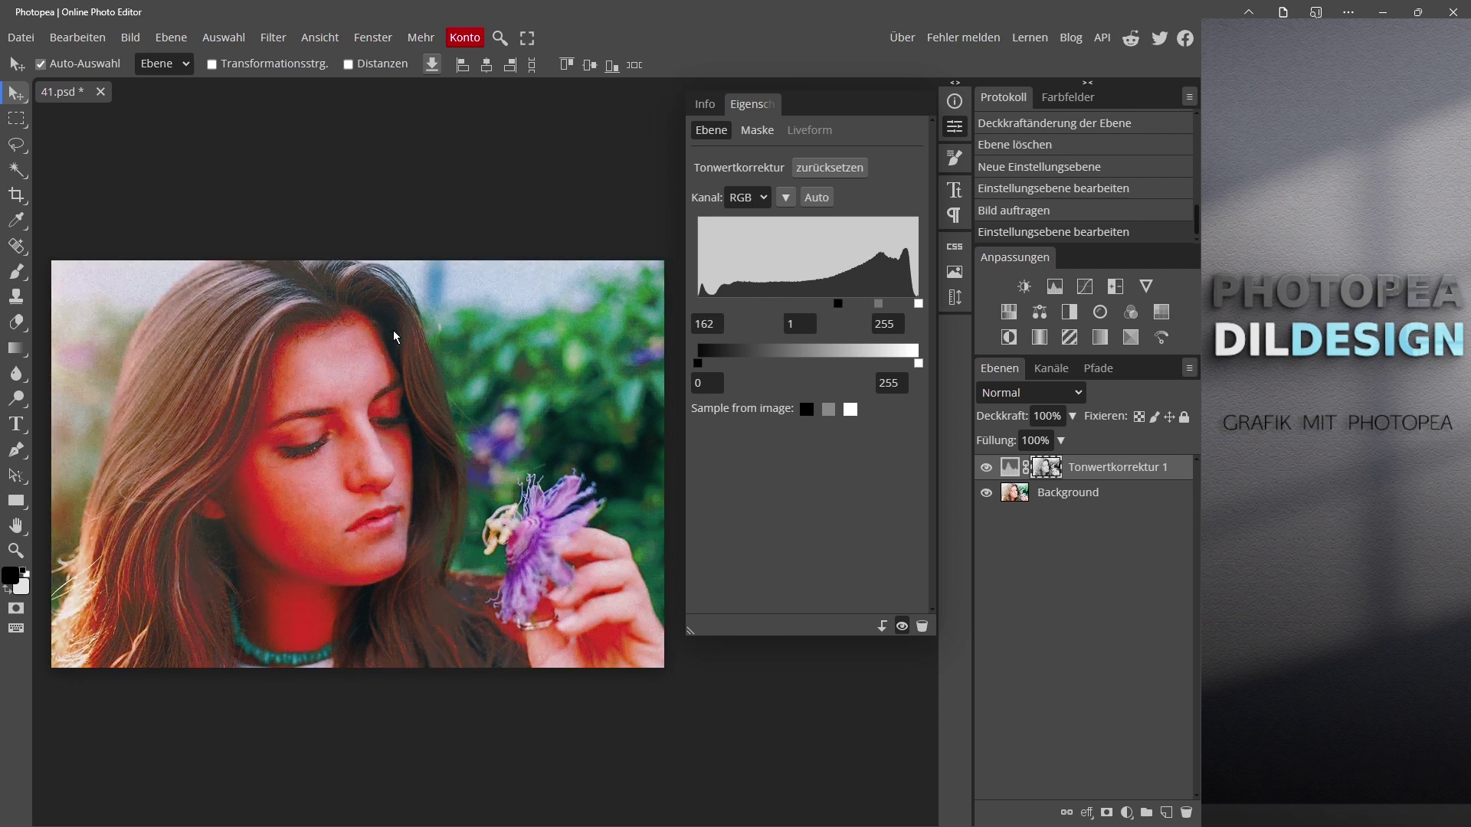
left_click_drag(838, 301, 884, 305)
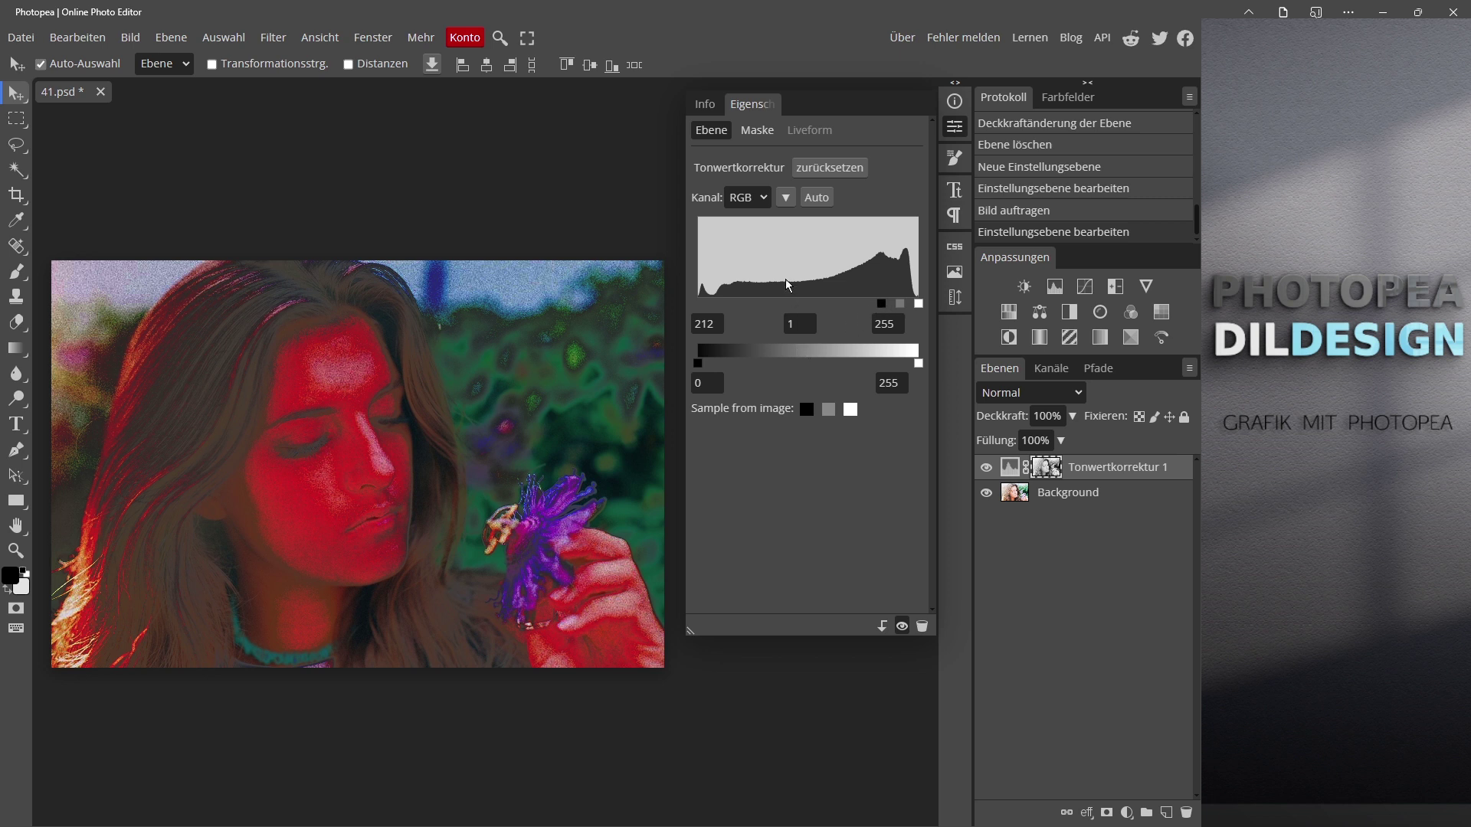
left_click(821, 168)
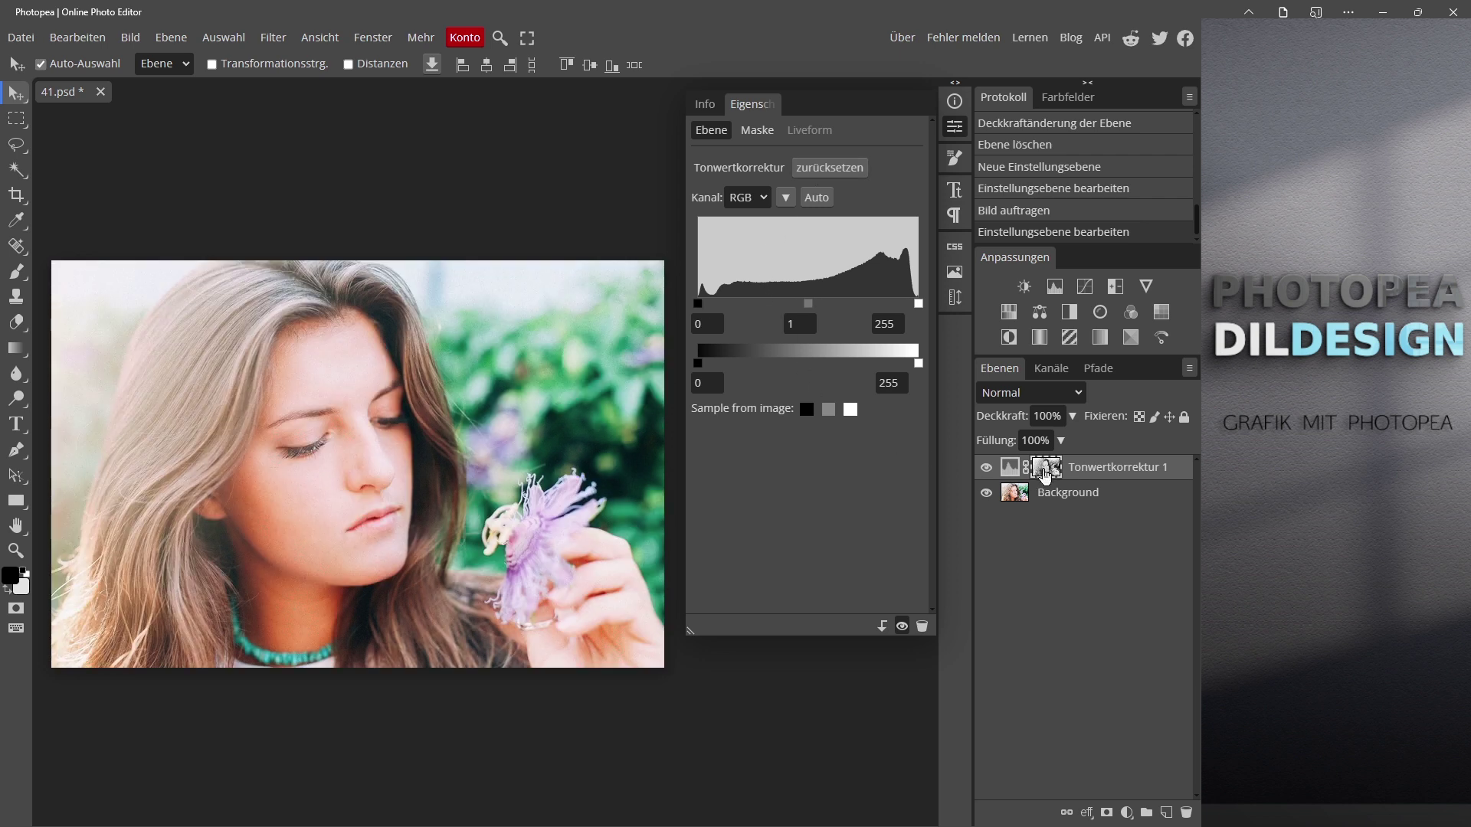
- Invert the Levels layer's mask and check its effect on the shadows
key("ctrl+i")
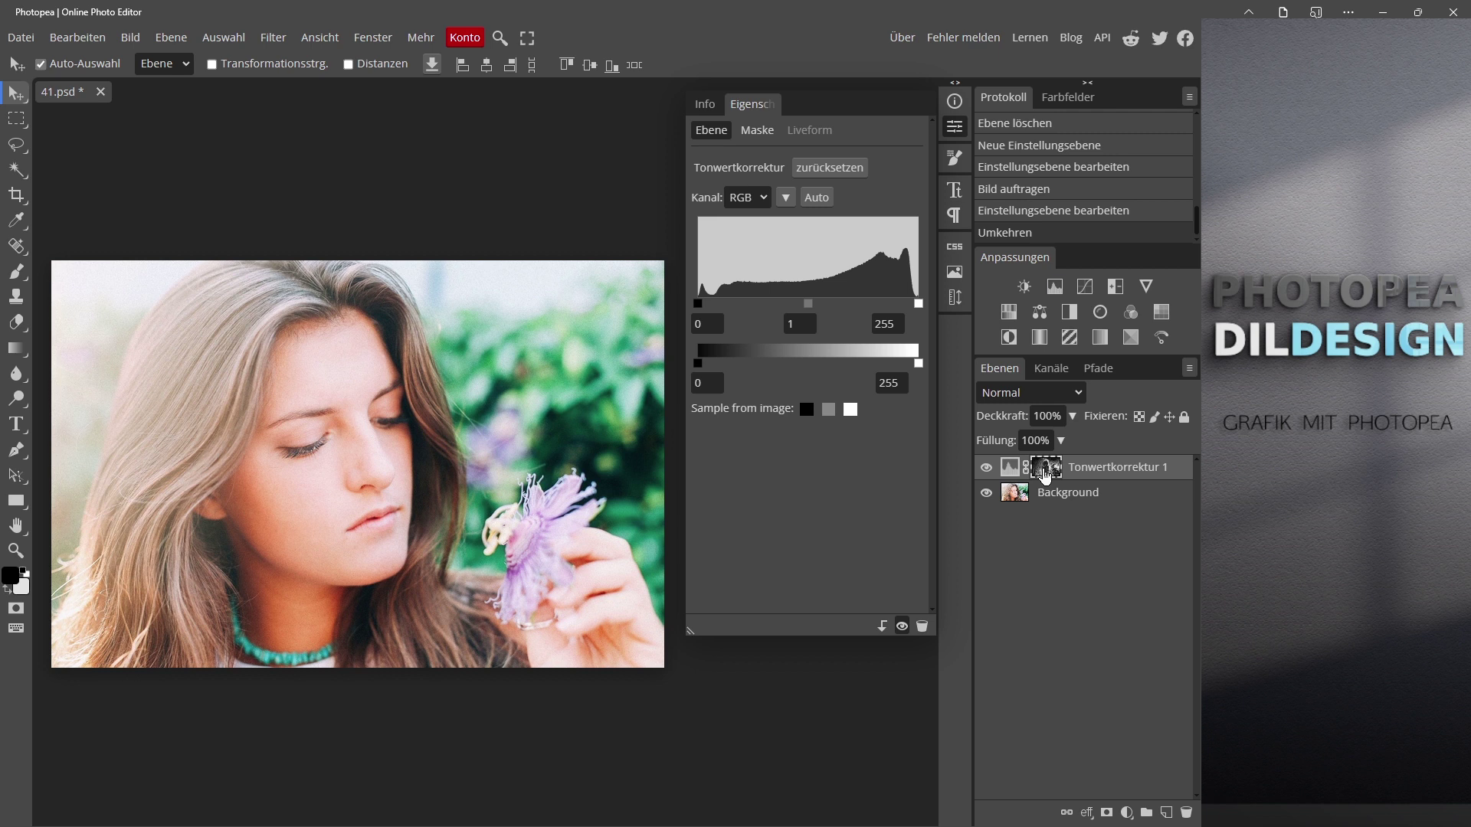
left_click(1046, 475, "alt")
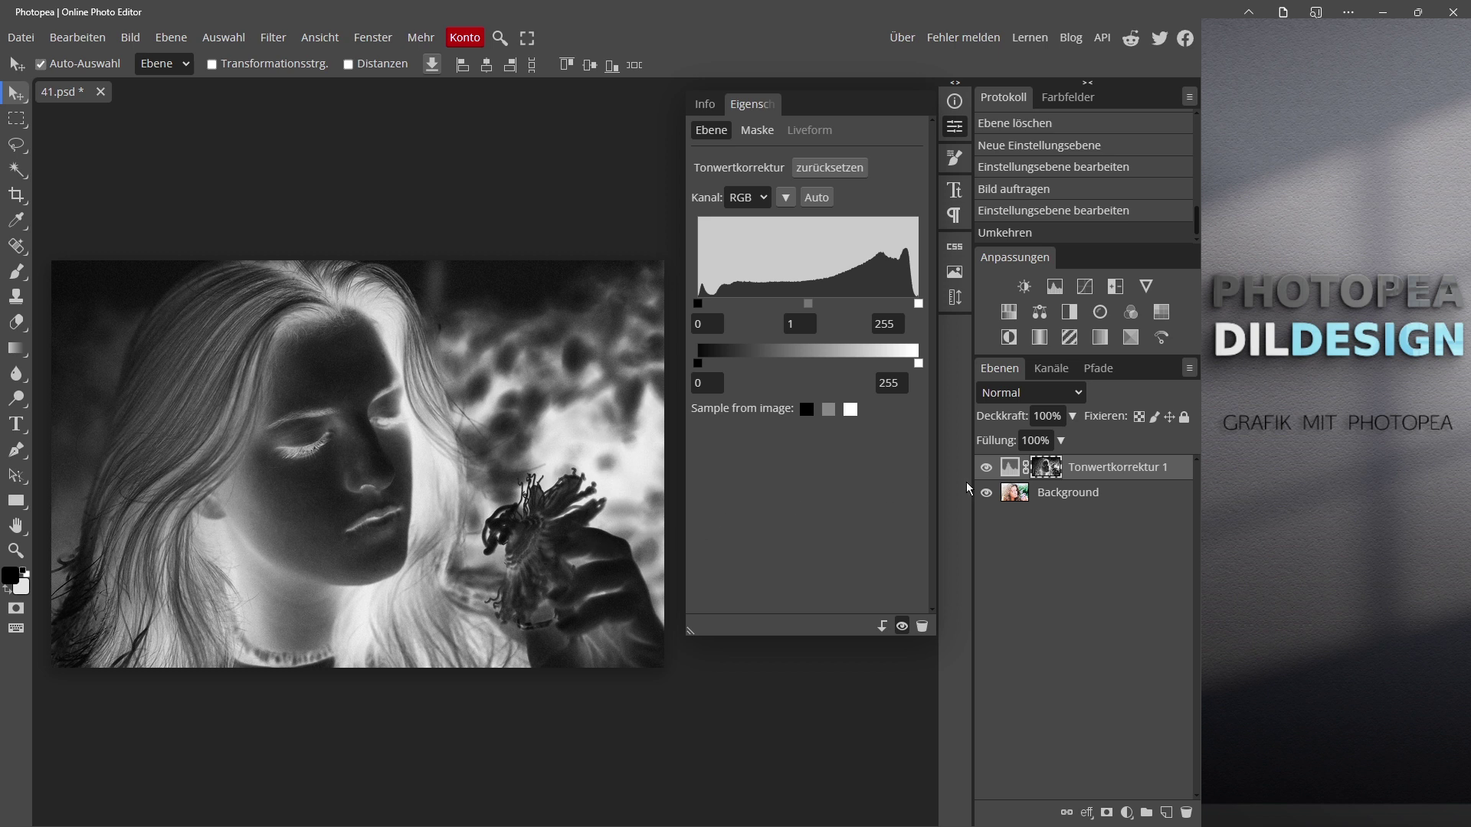
left_click(1046, 469, "alt")
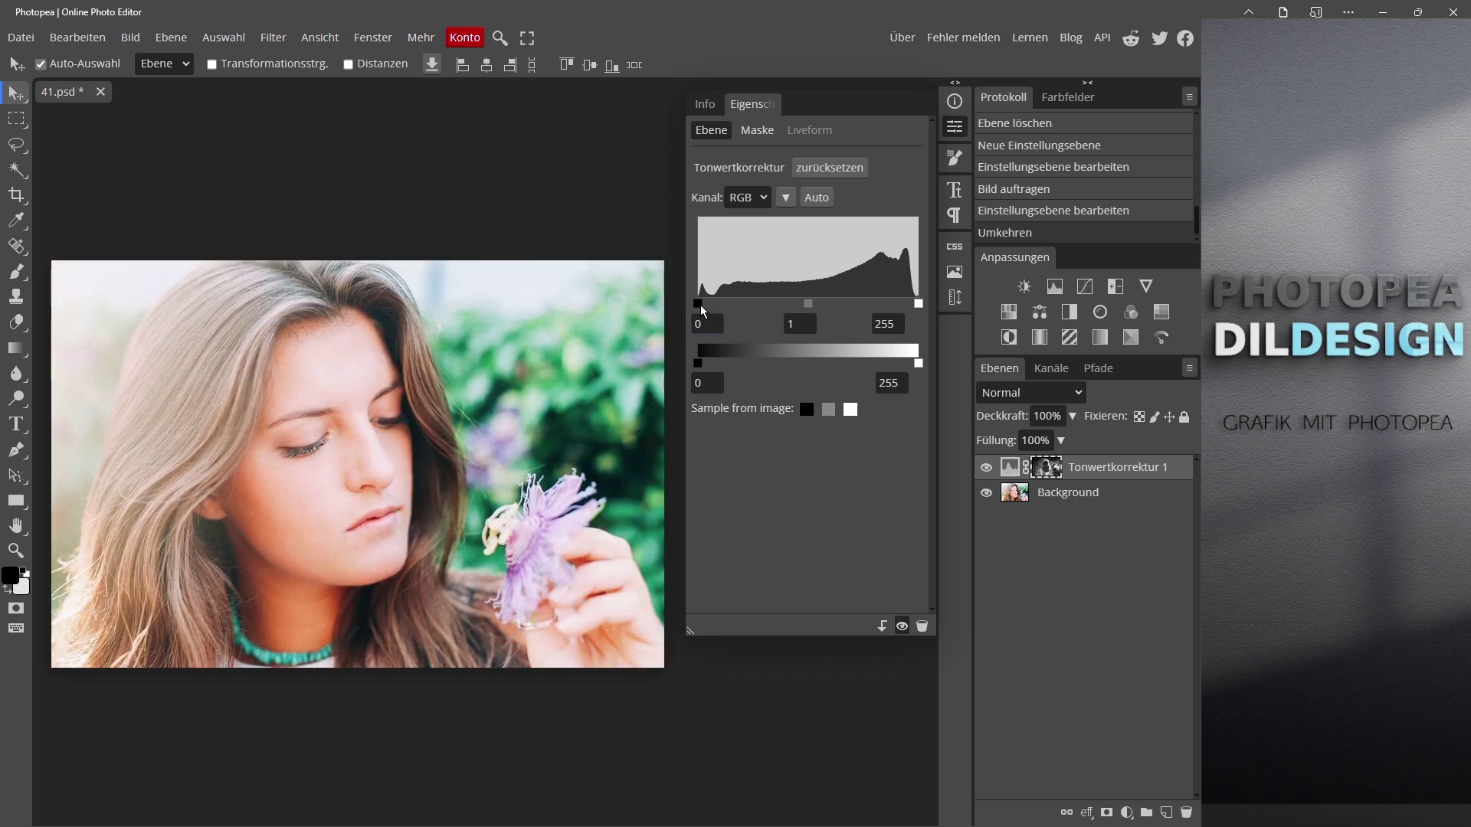
mouse_move(701, 310)
left_mouse_down()
mouse_move(901, 310)
mouse_move(668, 299)
left_mouse_up()
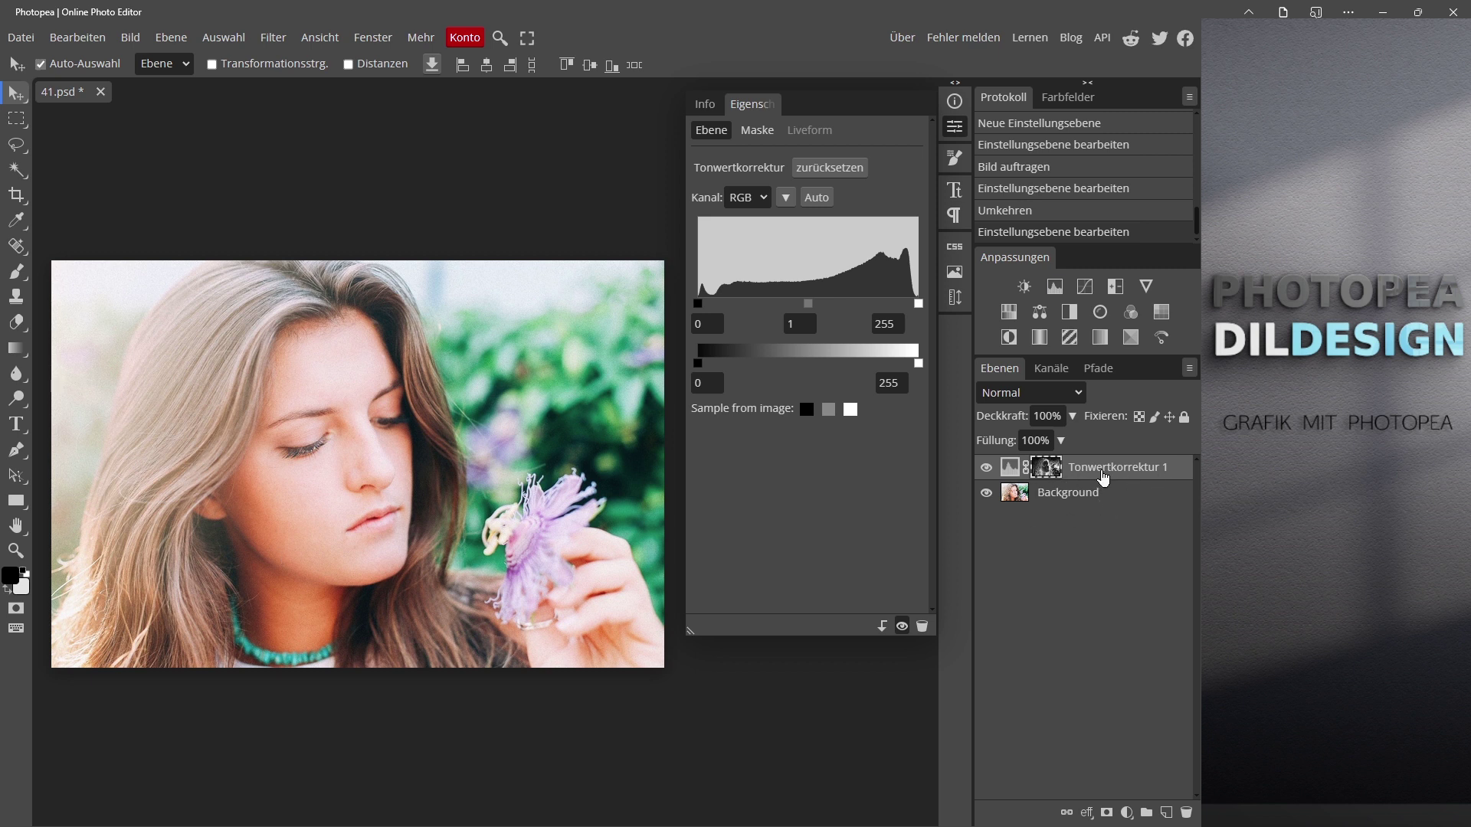
- Display only the Levels mask channel on the canvas, hiding the RGB channels
left_click(1054, 369)
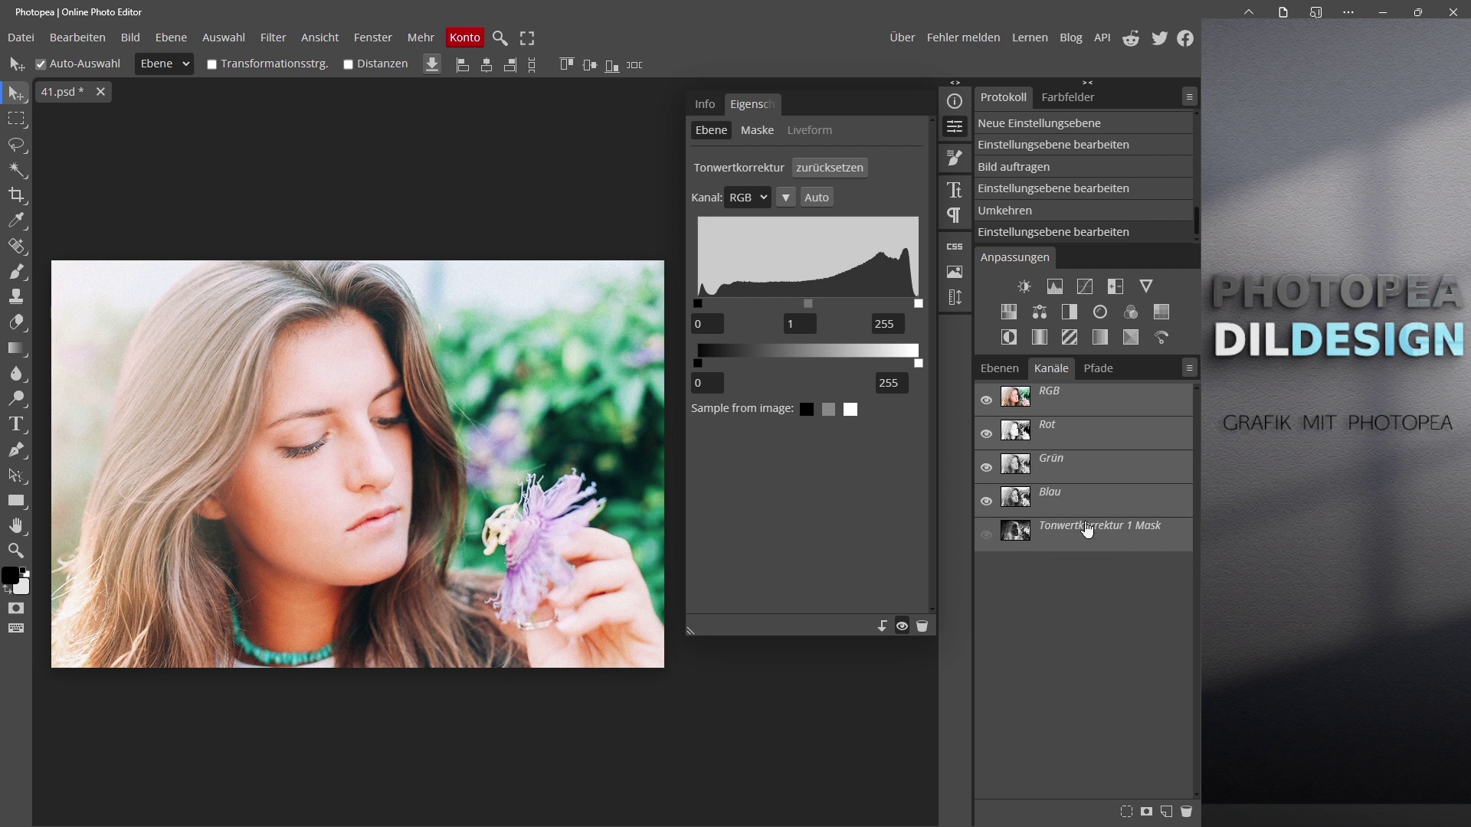
left_click(1011, 374)
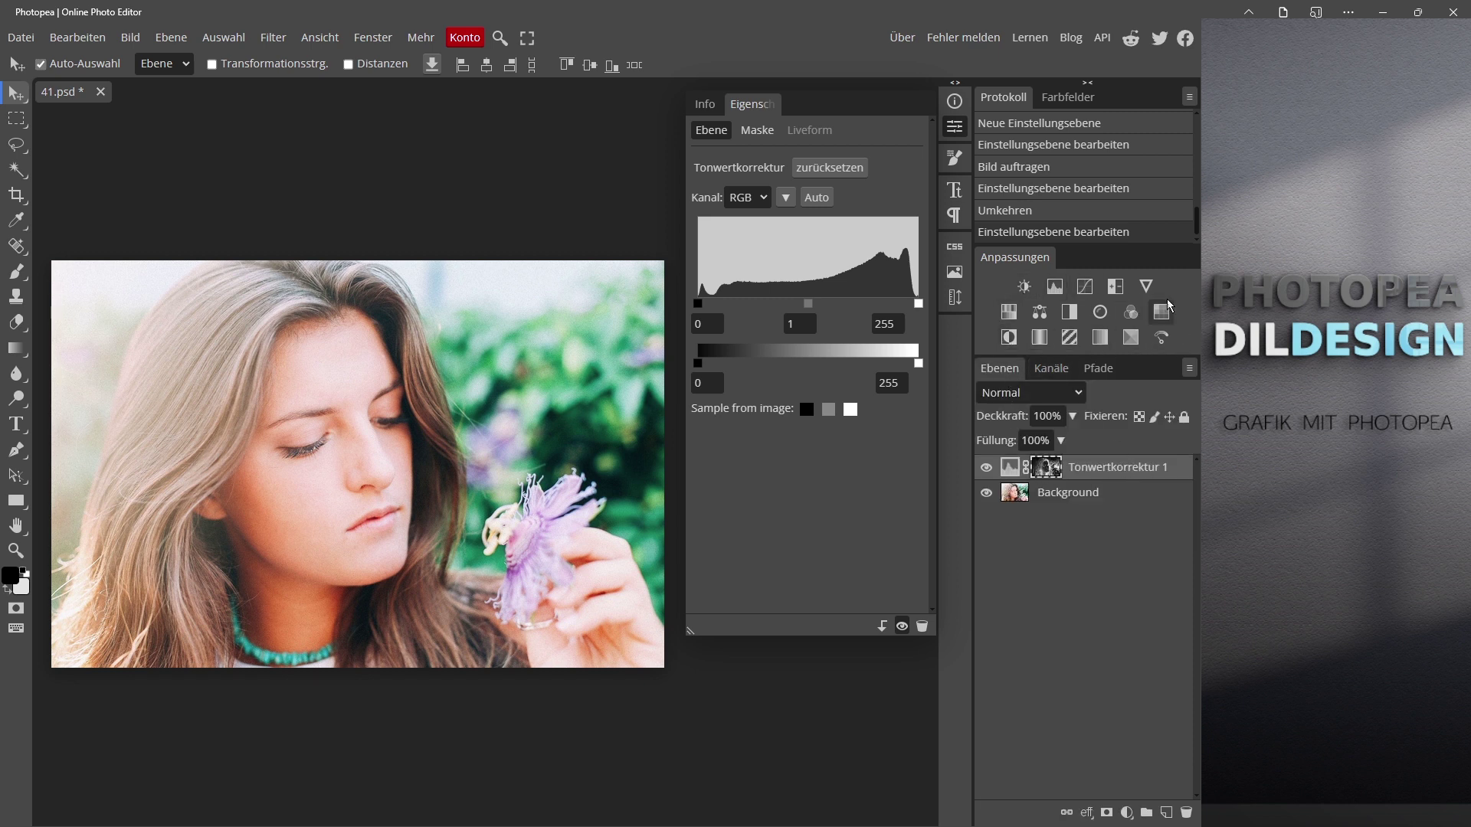
left_click(1053, 371)
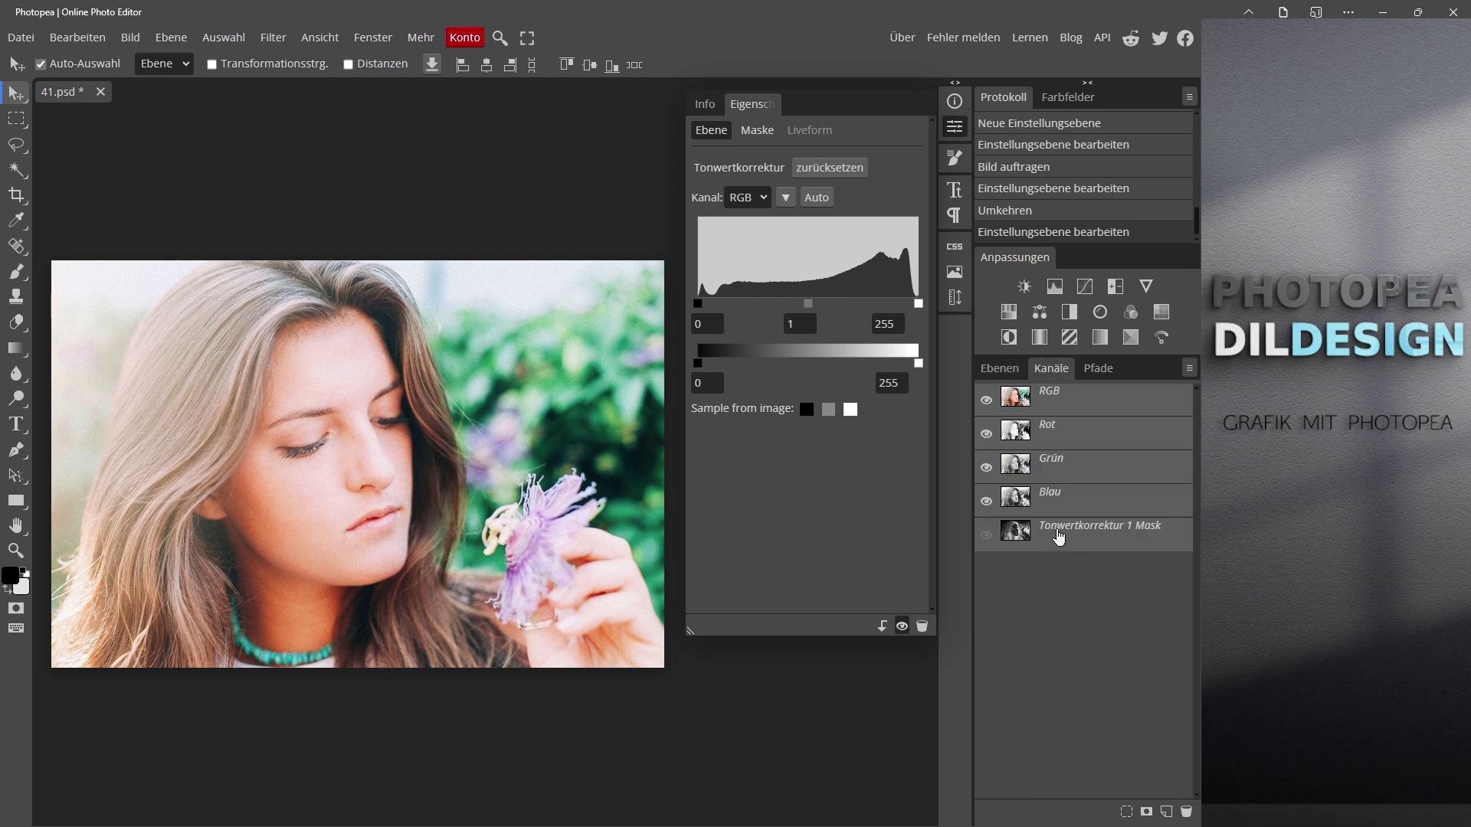
left_click(986, 401)
left_click(986, 535)
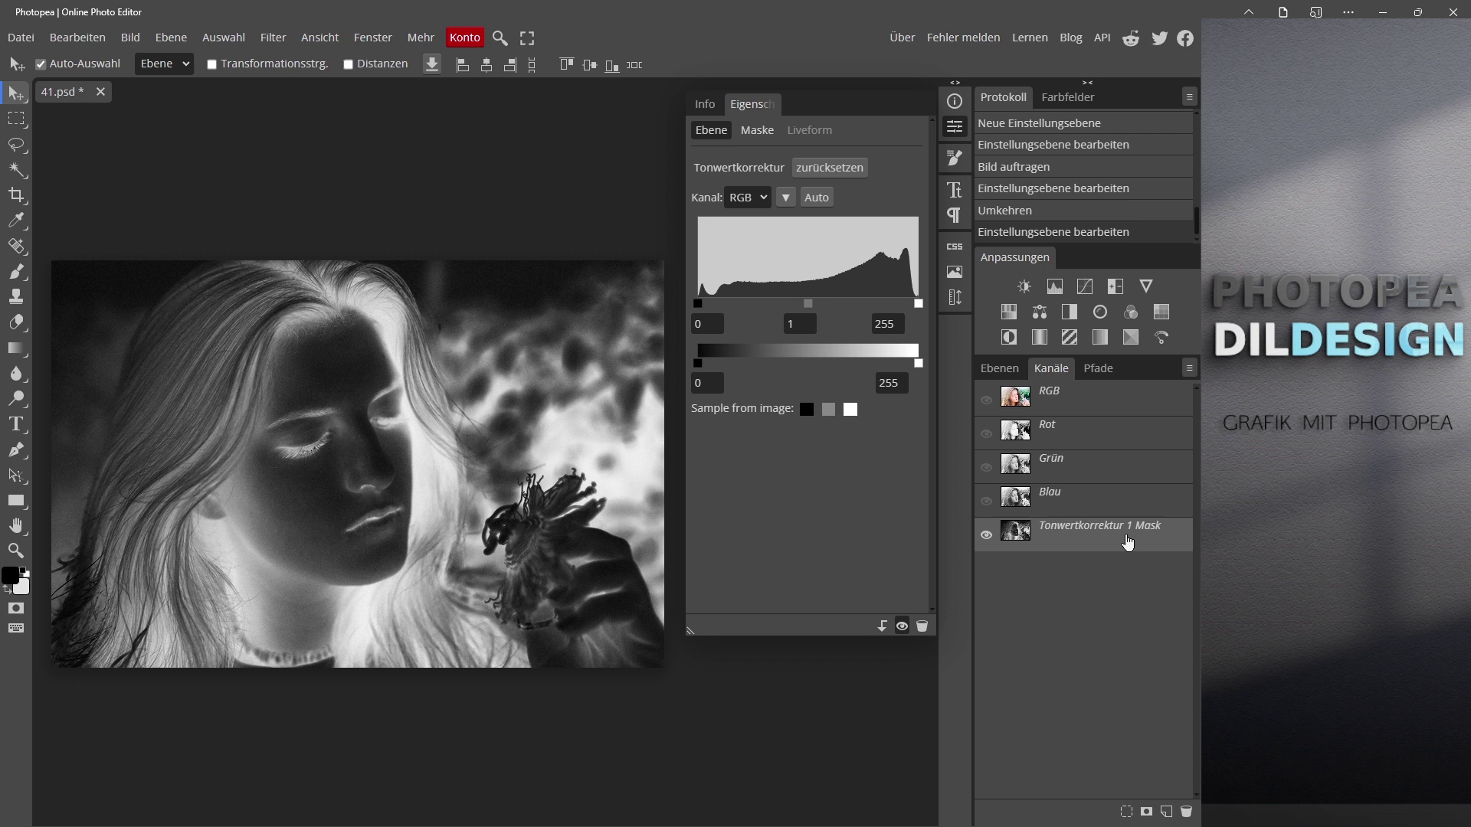
- Apply a Levels correction to the mask channel with black input 50 and midtone 0.64
key("ctrl+l")
key("ctrl+l")
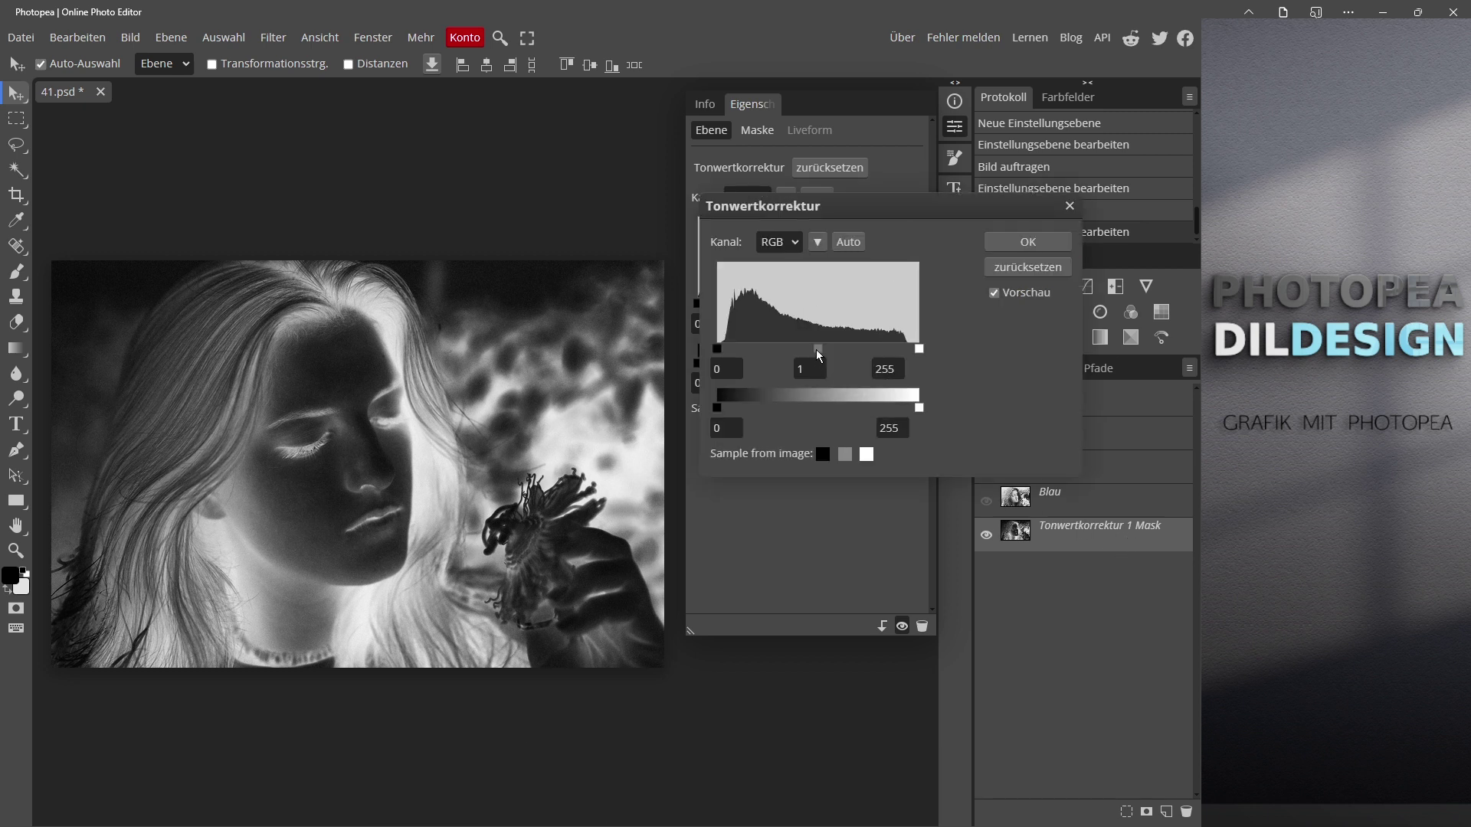
left_click_drag(819, 349, 837, 352)
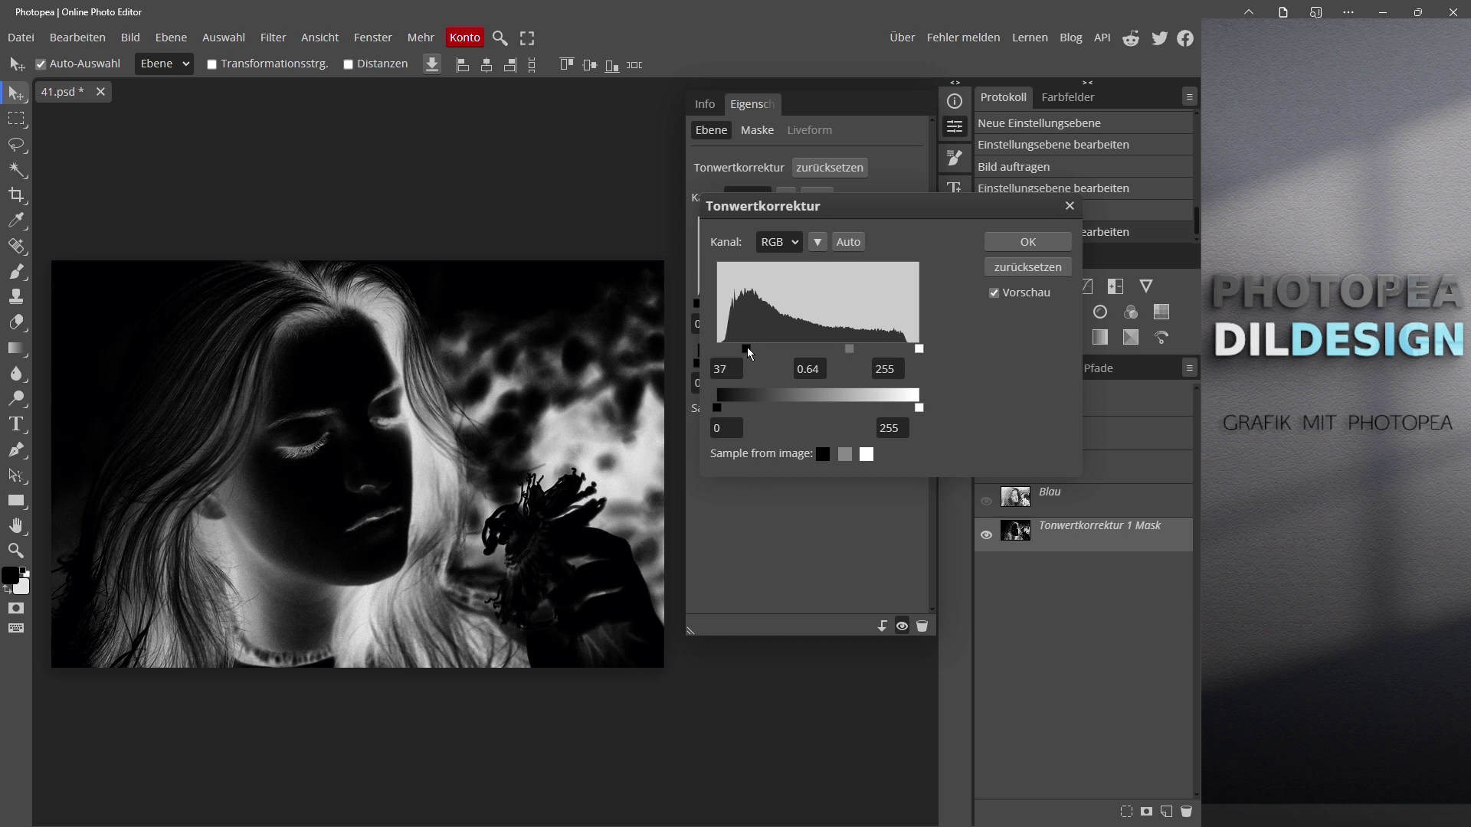
left_click_drag(755, 347, 757, 347)
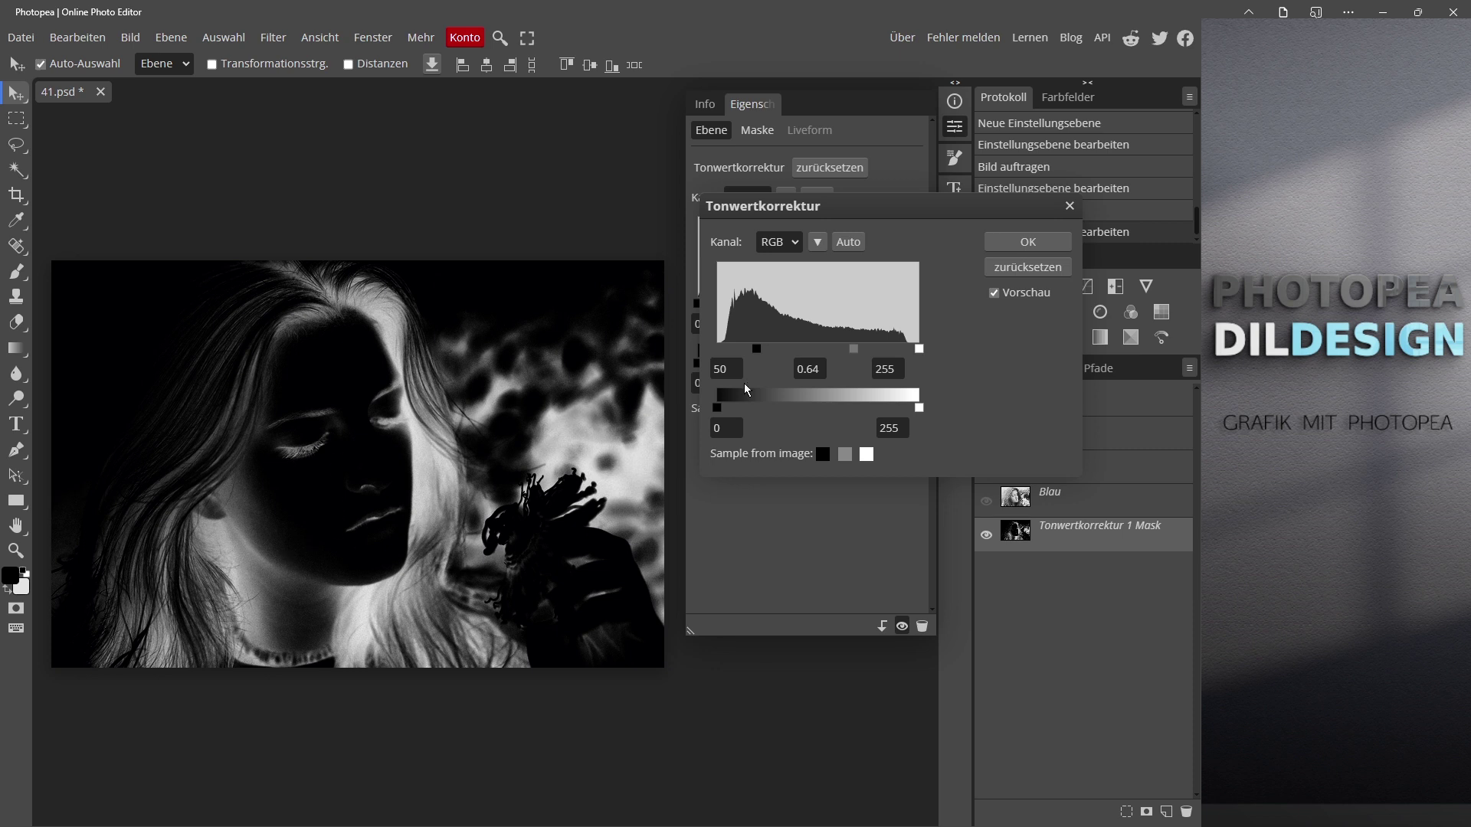
left_click(1029, 241)
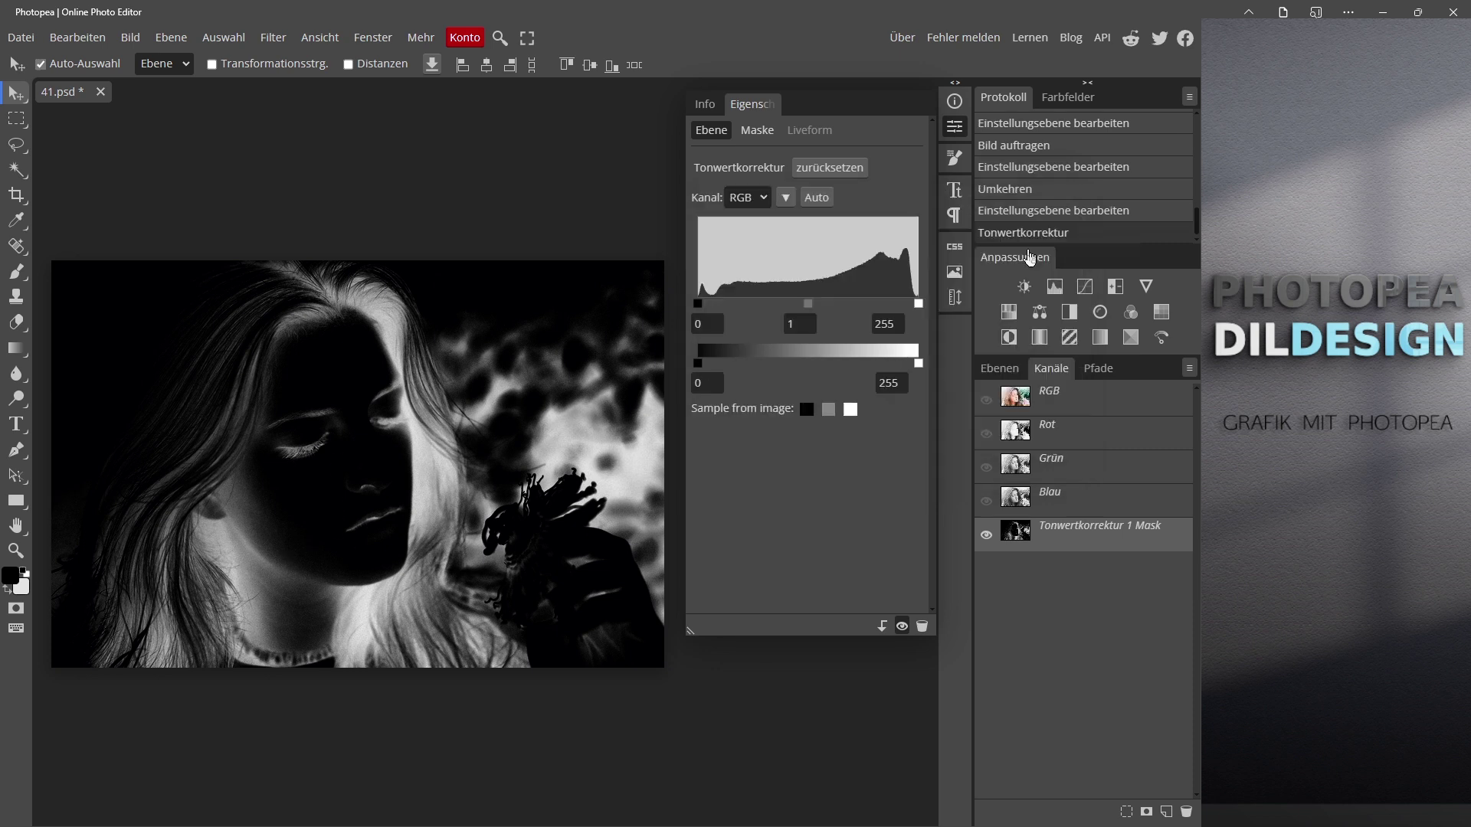
- Show the RGB channels again, hide the mask channel, and return to the layer list
left_click(986, 401)
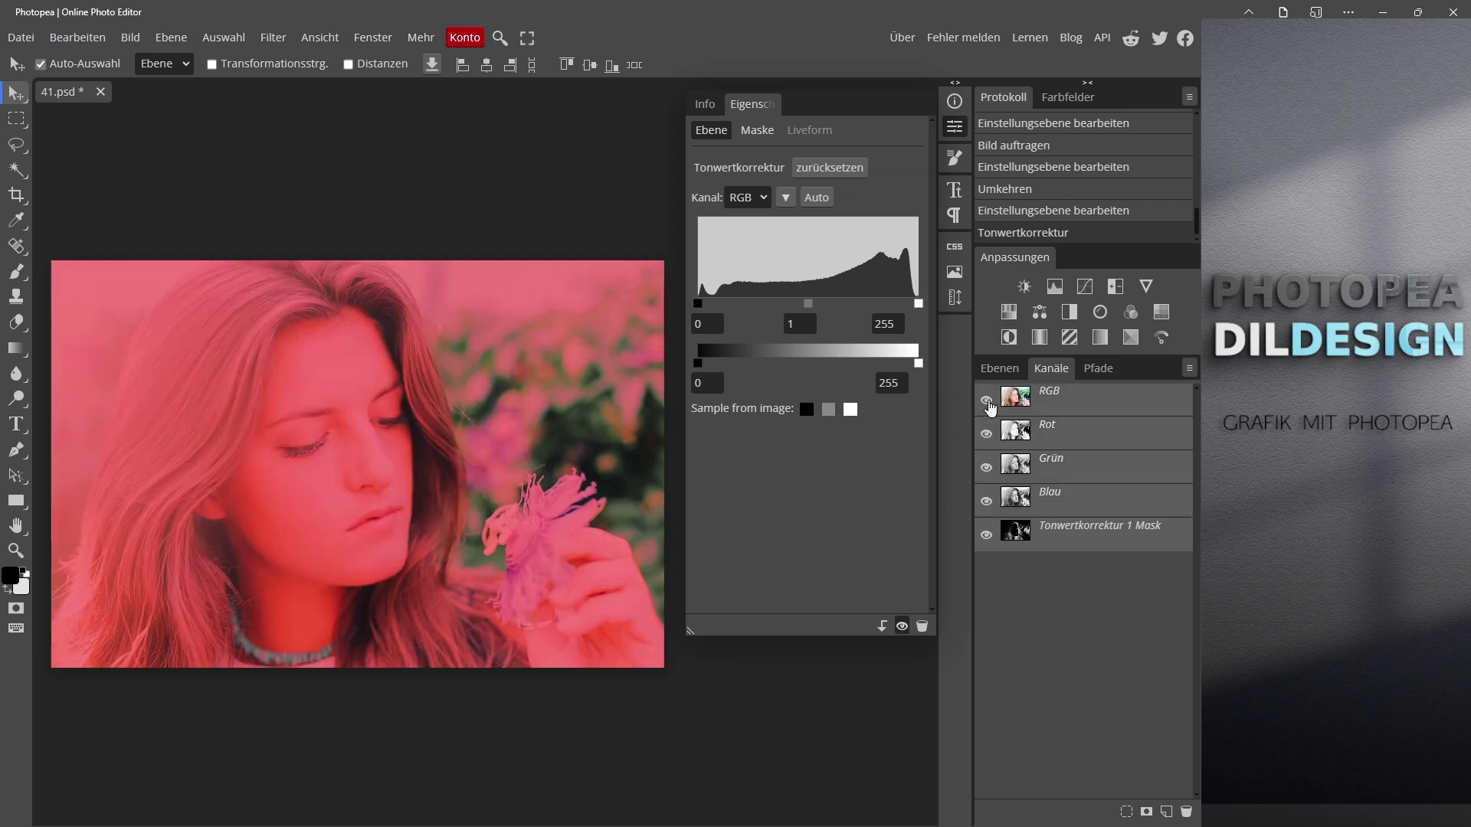
left_click(987, 536)
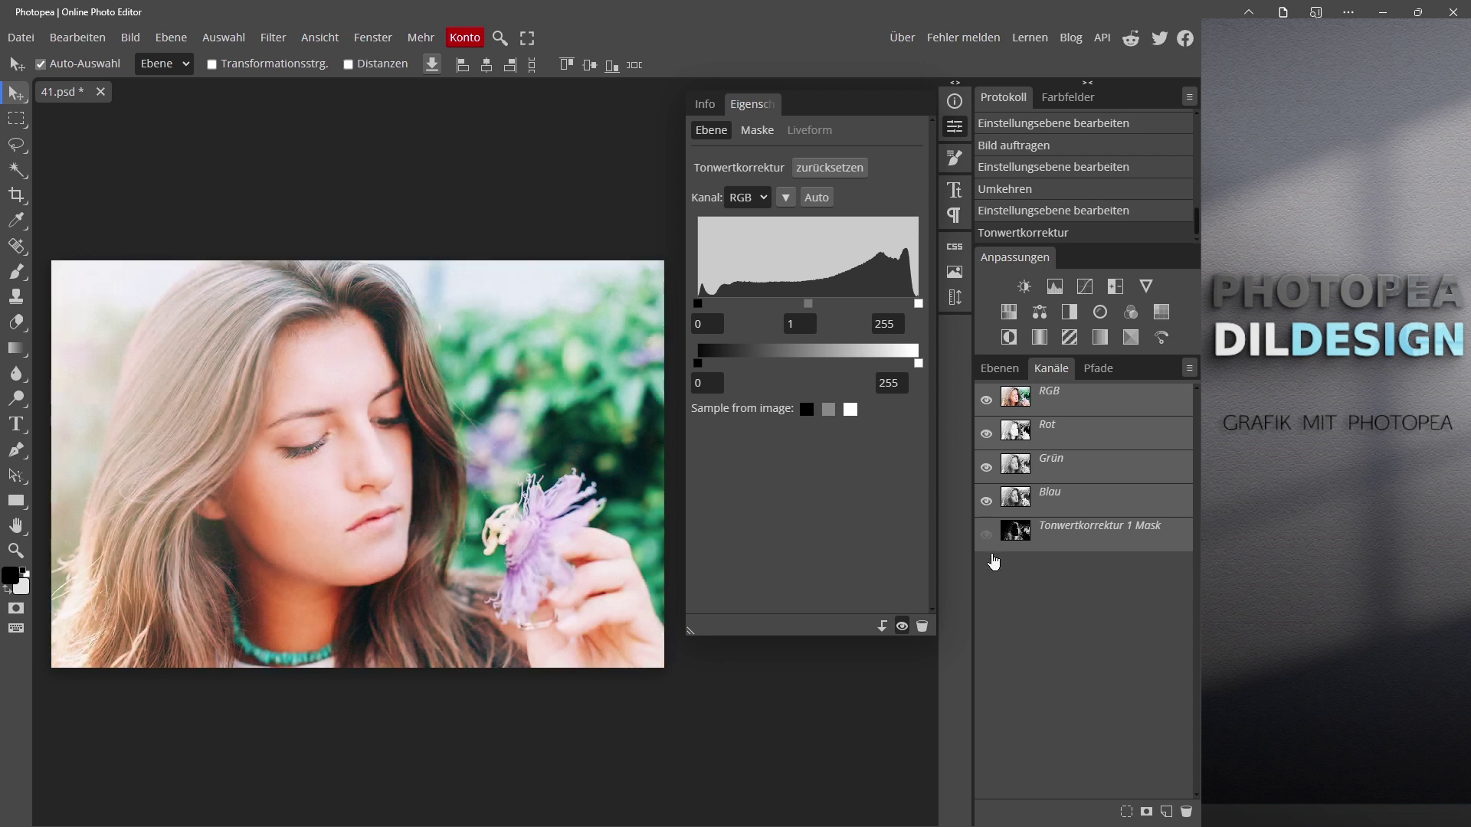
left_click(1005, 370)
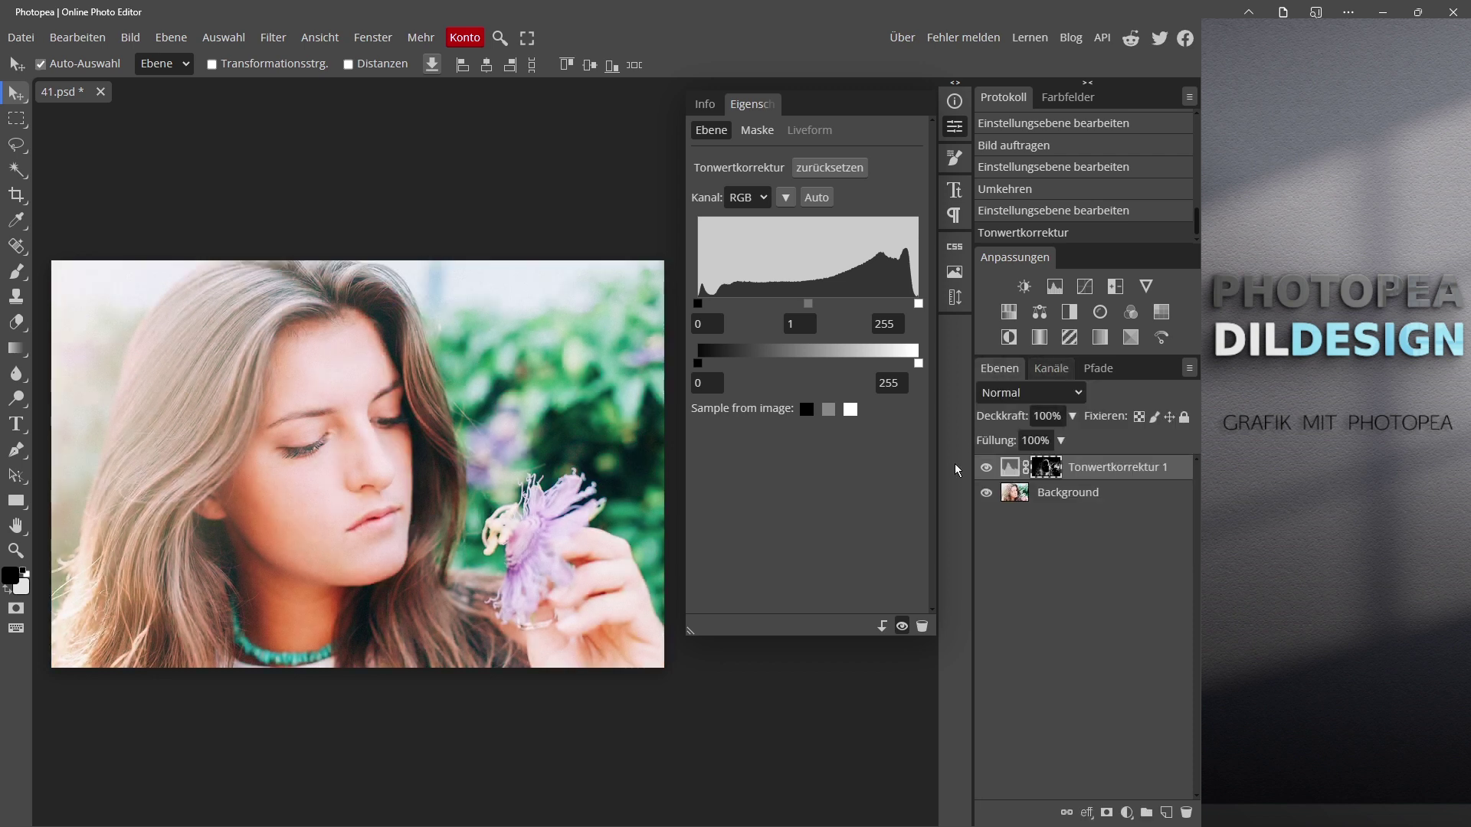
- Inspect the refined mask and try a black input of 158 on the Levels layer before returning it to 0
left_click(1052, 473, "alt")
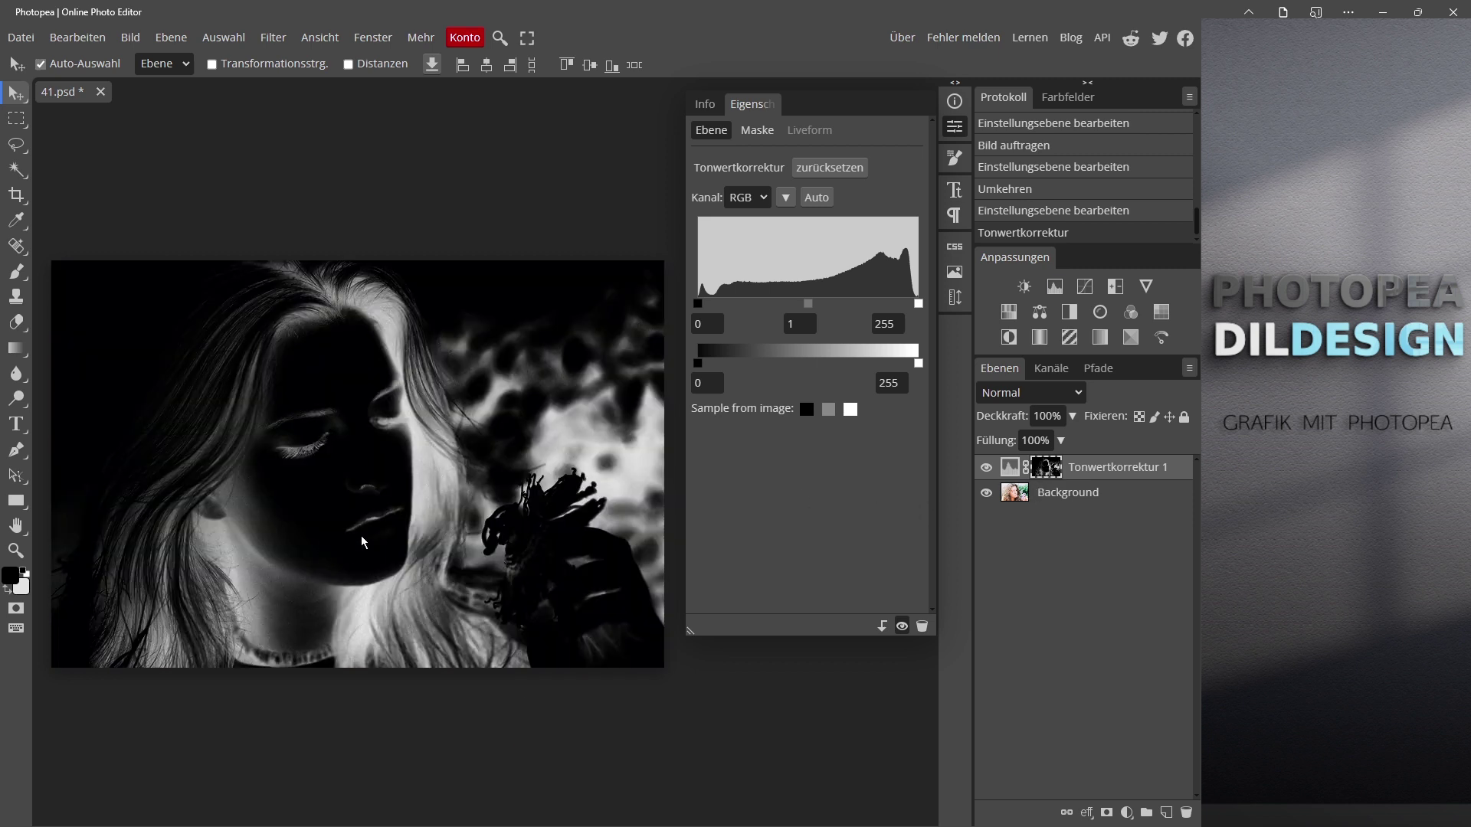
left_click(1053, 472, "alt")
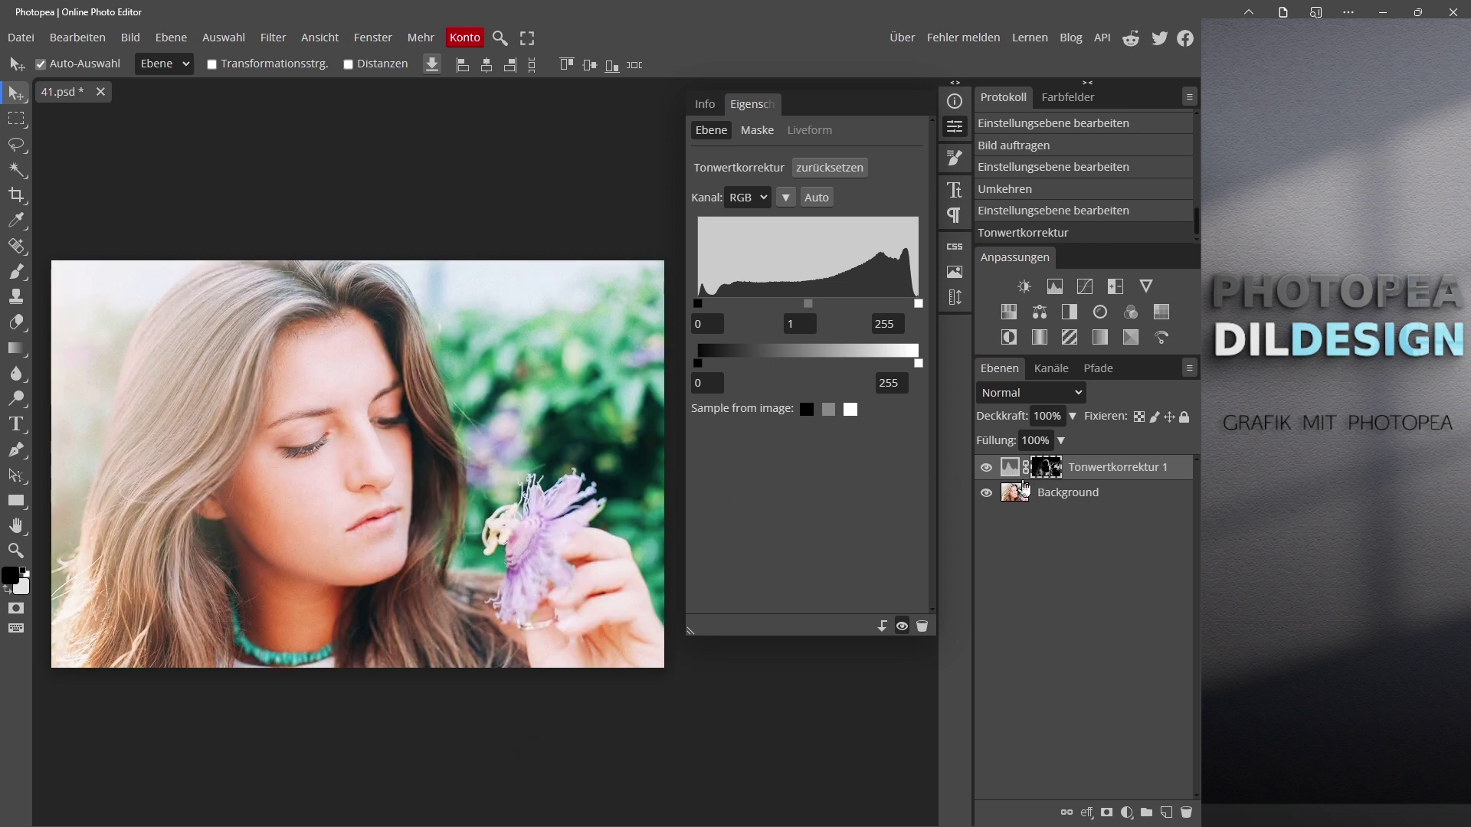
left_click_drag(698, 304, 835, 305)
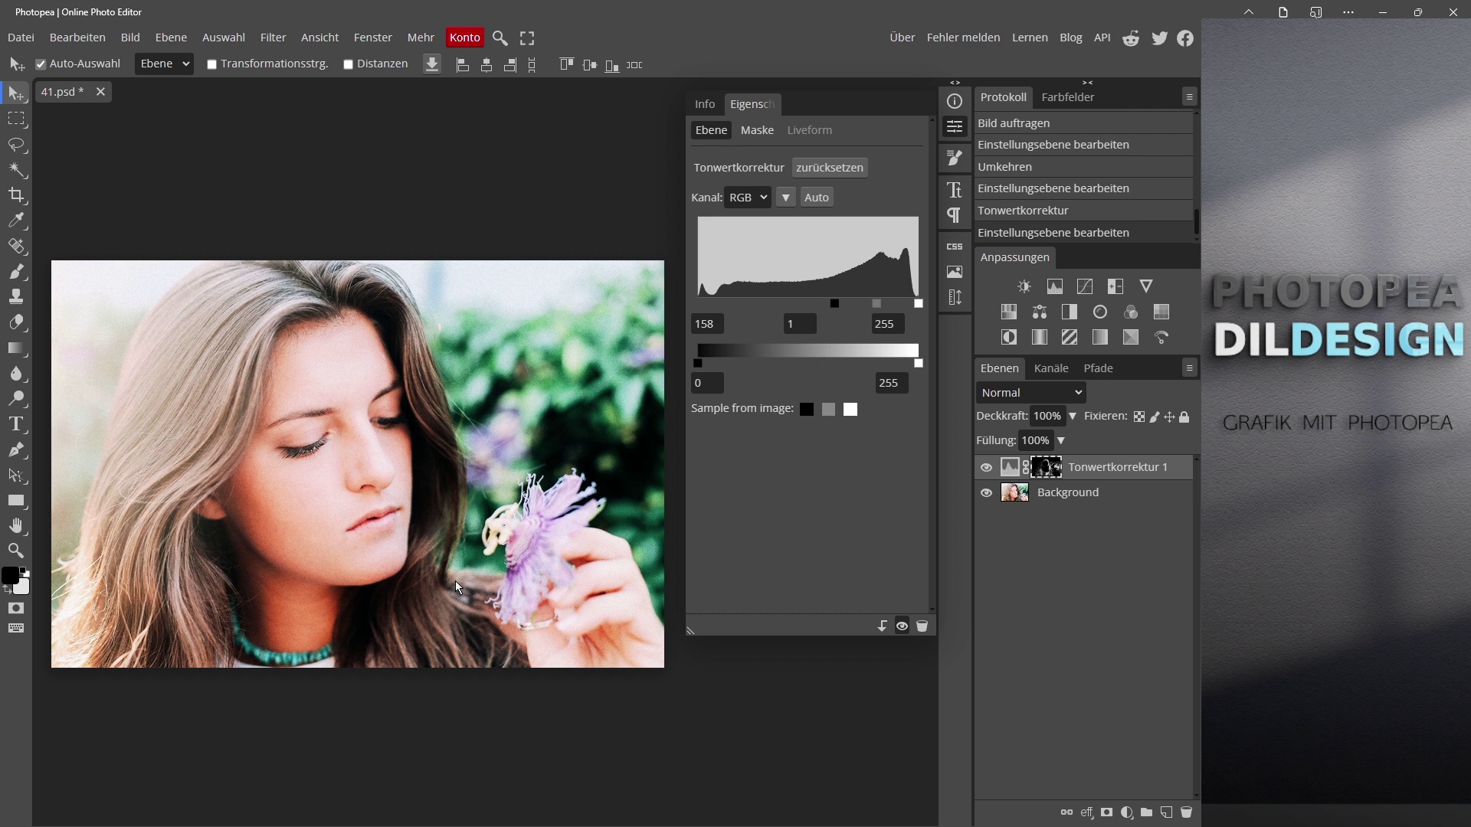
left_click_drag(834, 304, 651, 308)
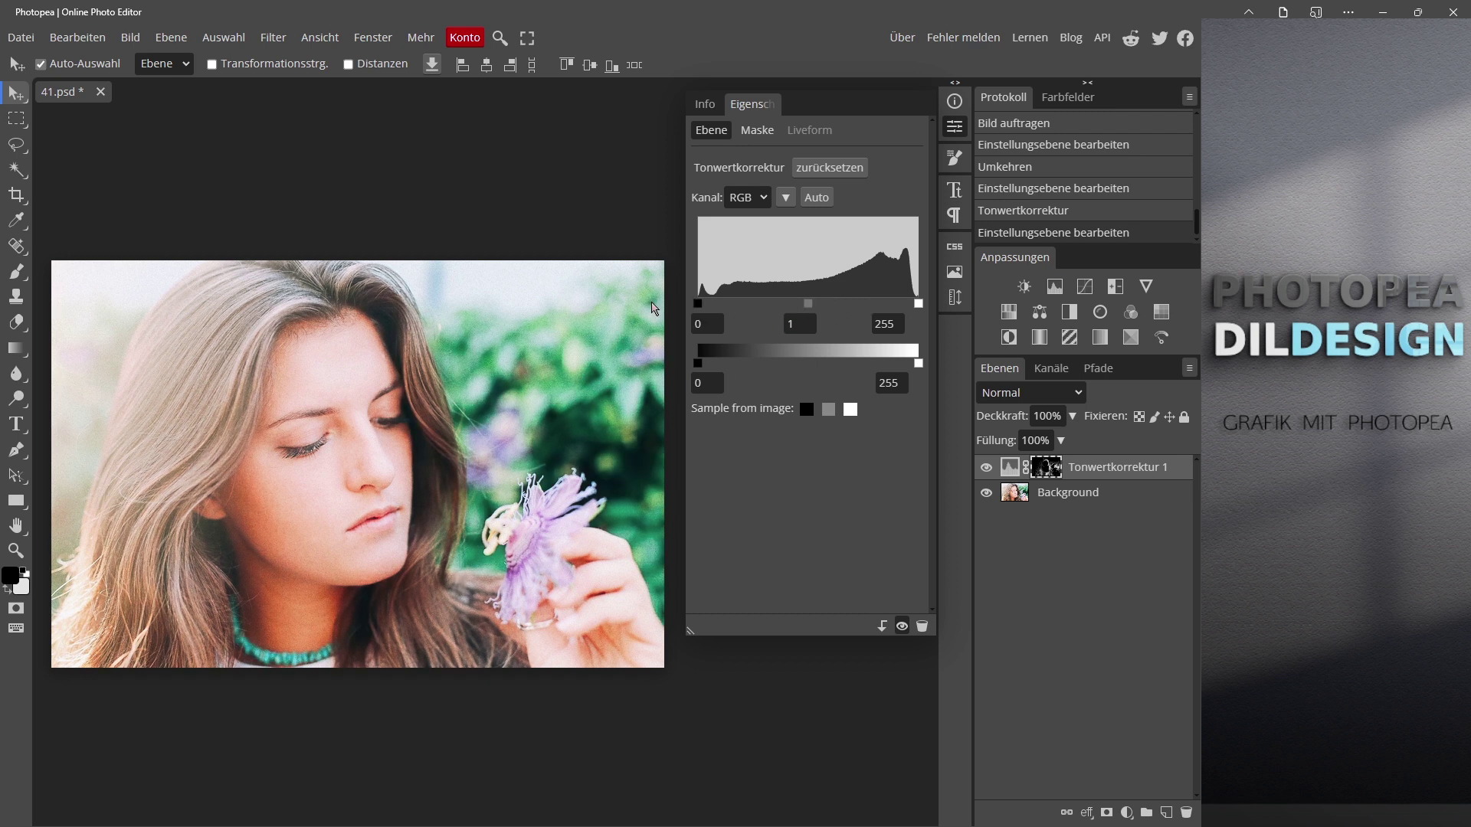